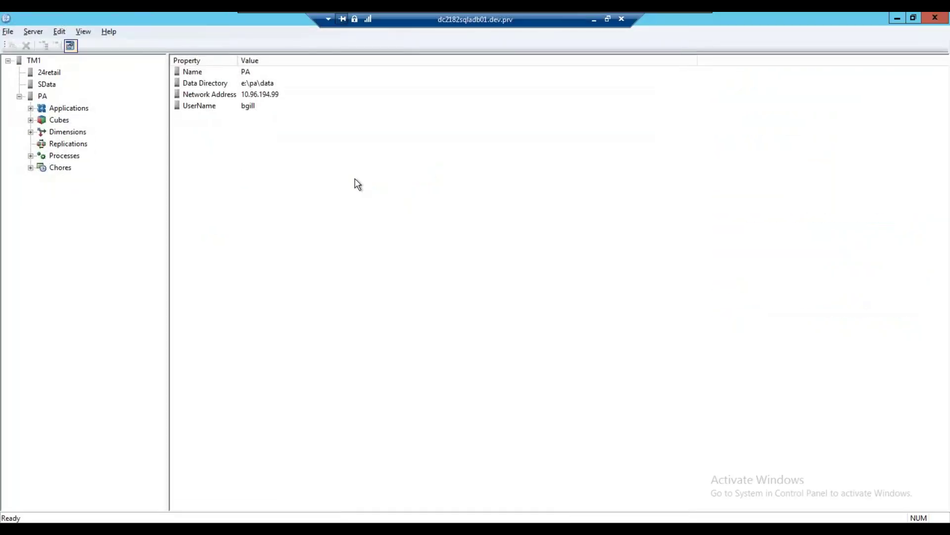
- Expand the PA server's dimensions and bring up the context menu for d.Measure.Input
left_click(30, 132)
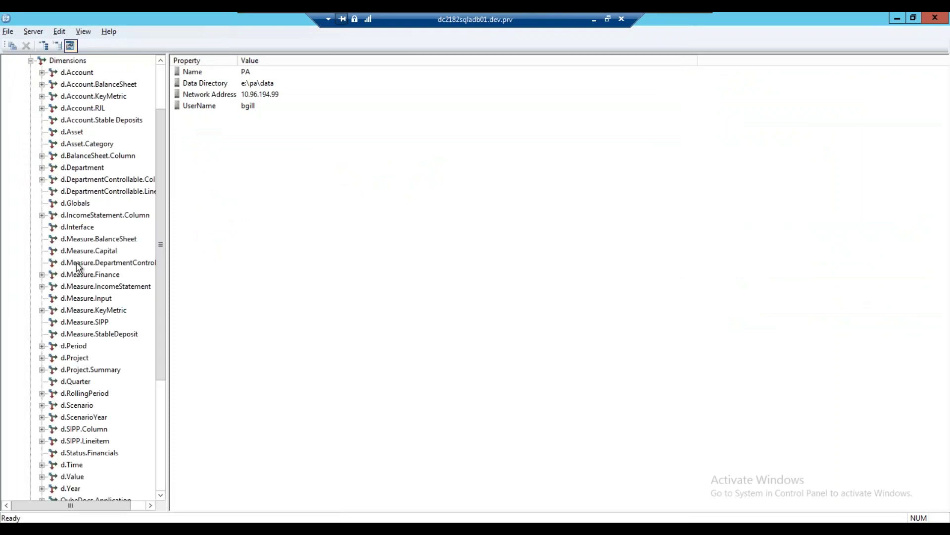
right_click(80, 300)
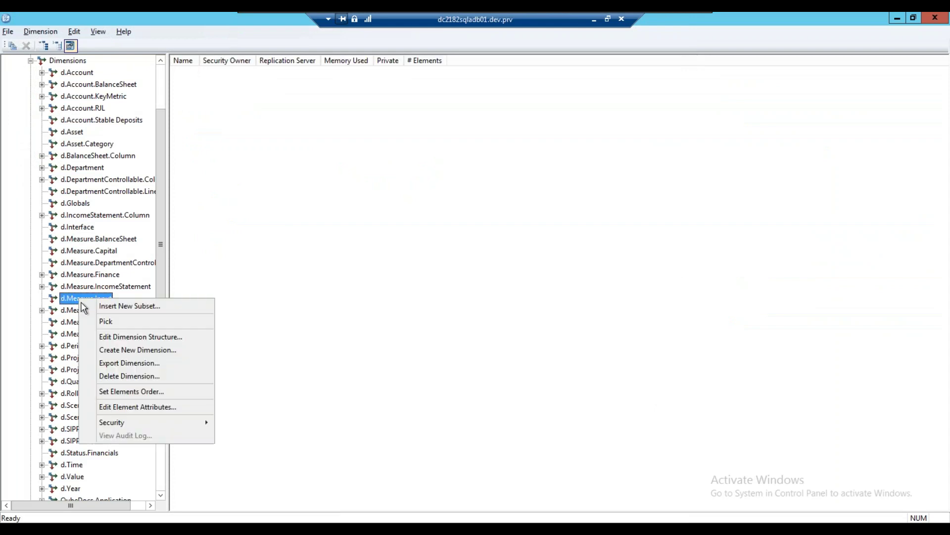
left_click(133, 337)
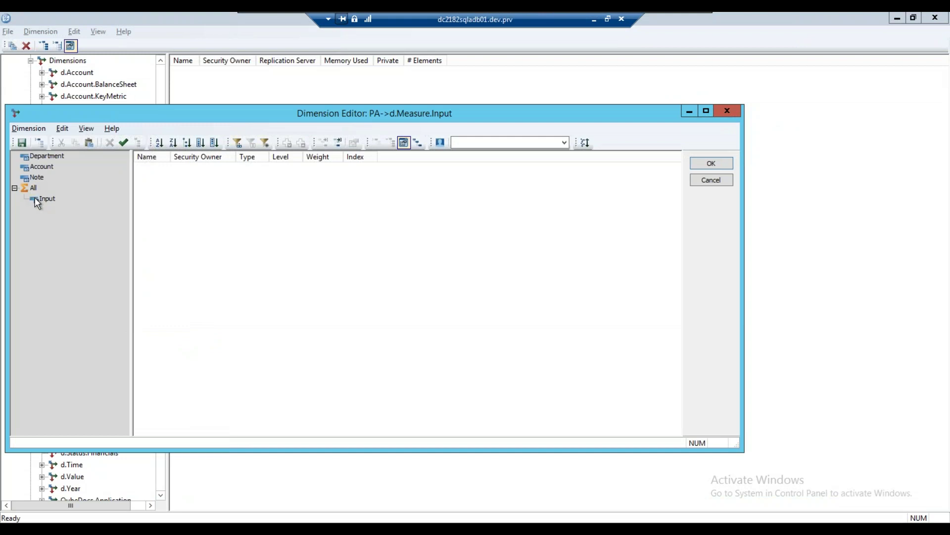
left_click(47, 200)
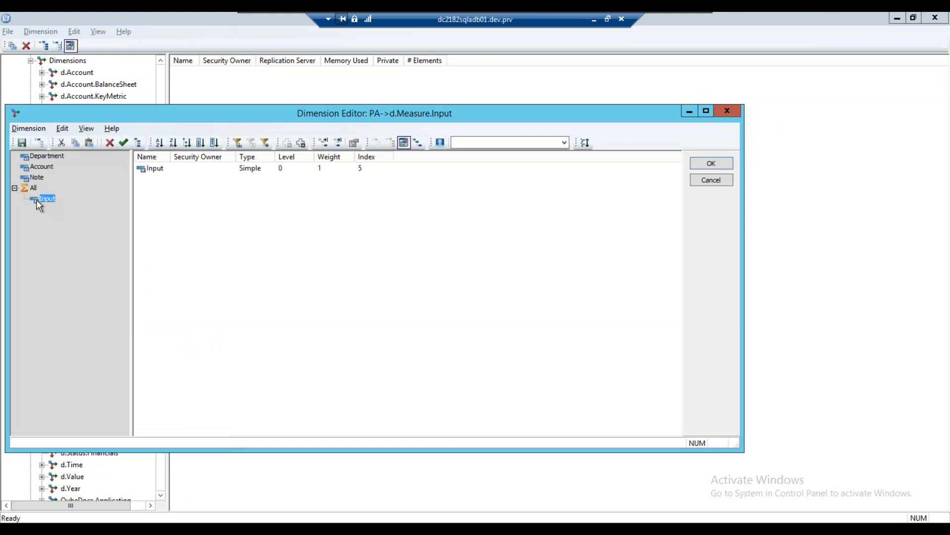
left_click(41, 158)
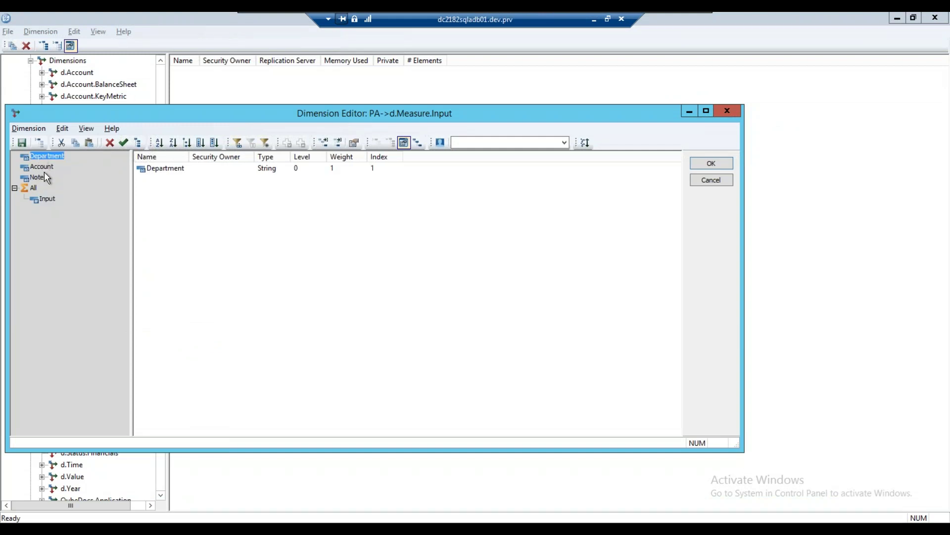
left_click(43, 167)
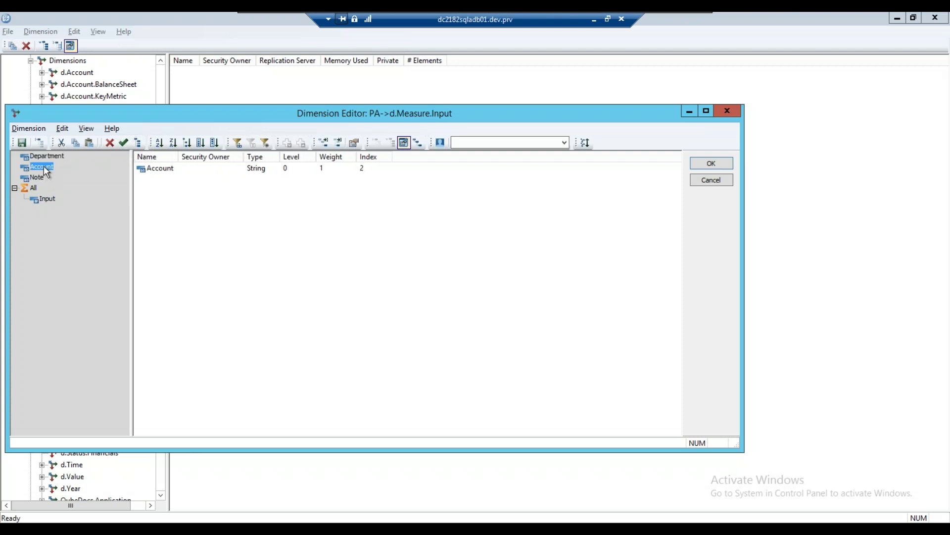
left_click(708, 180)
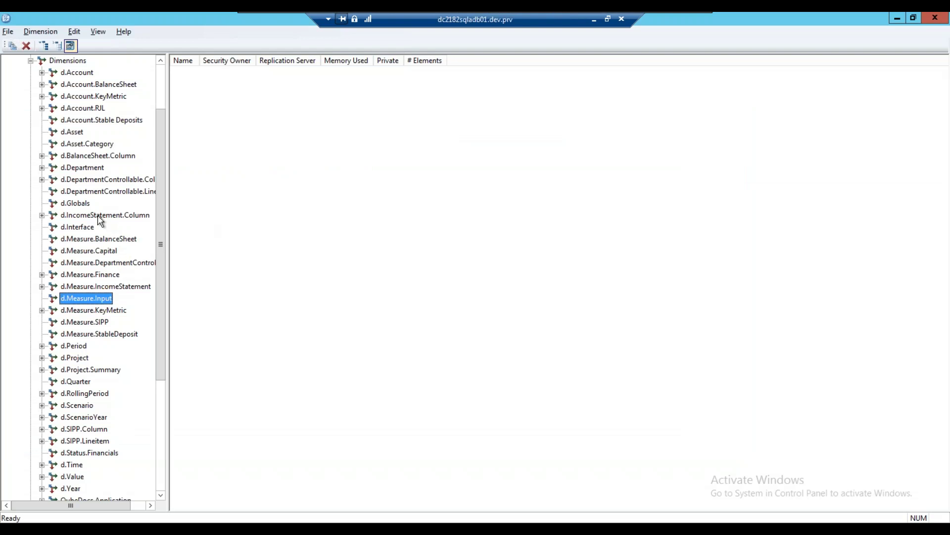
- Create a new dimension from the PA server's Dimensions group
left_click_drag(159, 297, 159, 272)
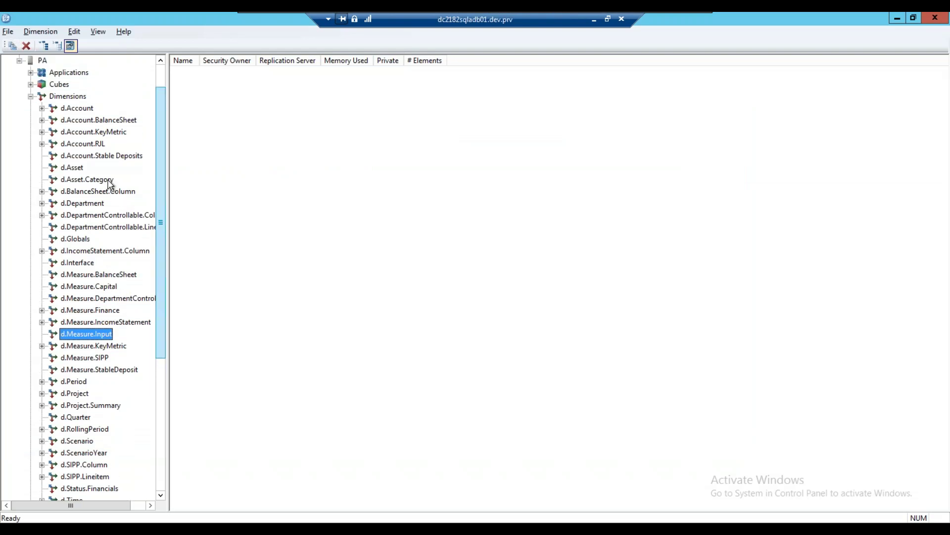
right_click(73, 96)
left_click(89, 102)
- Insert the root element All with weight 1 and type Consolidated
right_click(80, 213)
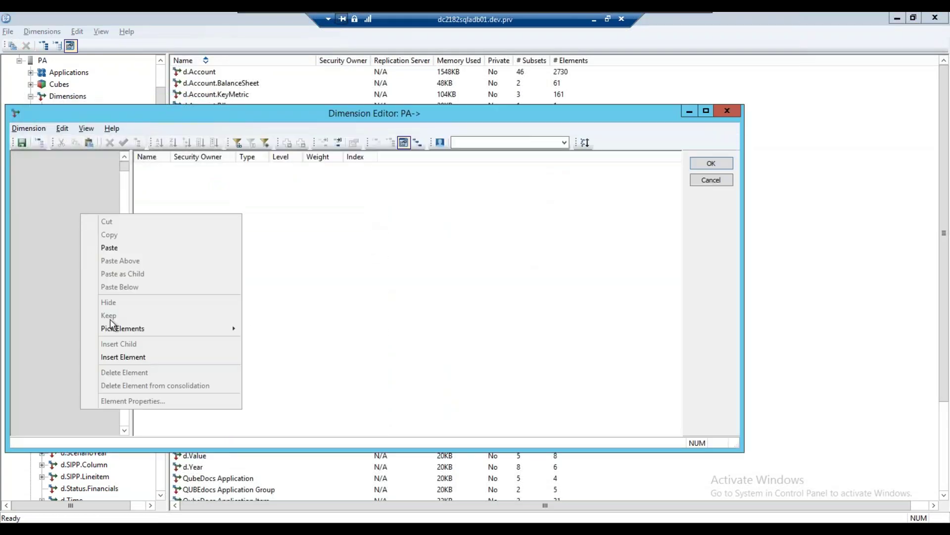
left_click(131, 357)
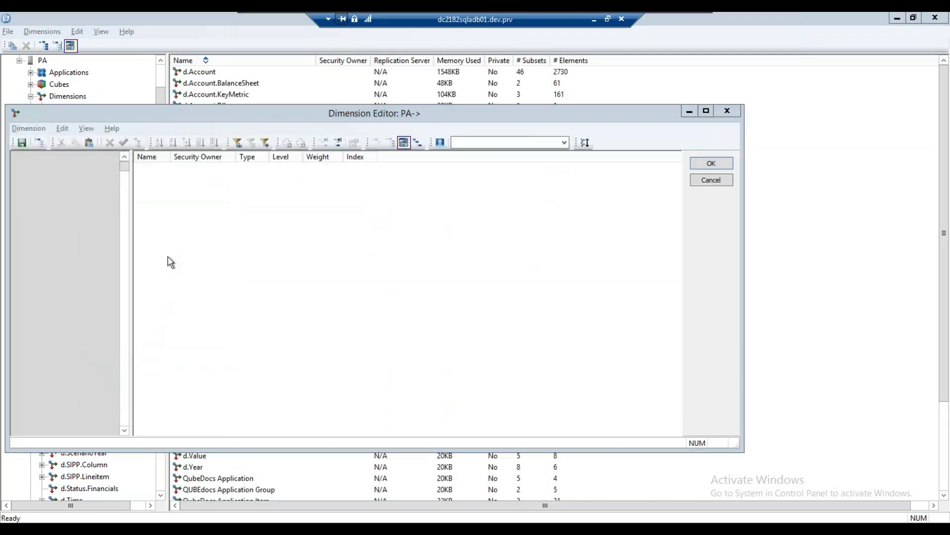
type("All")
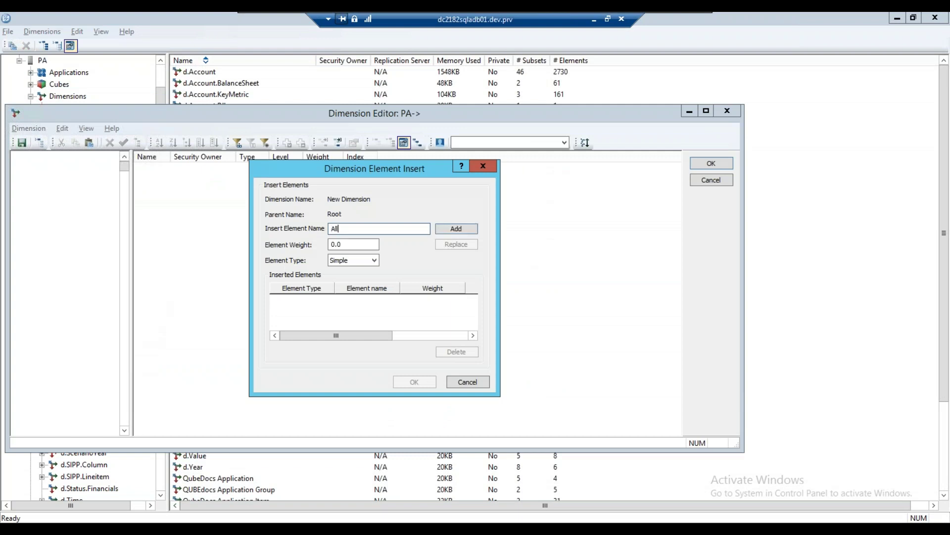
key("Tab")
type("1")
key("Tab")
key("Down")
key("Up")
key("Down")
key("Return")
left_click(414, 382)
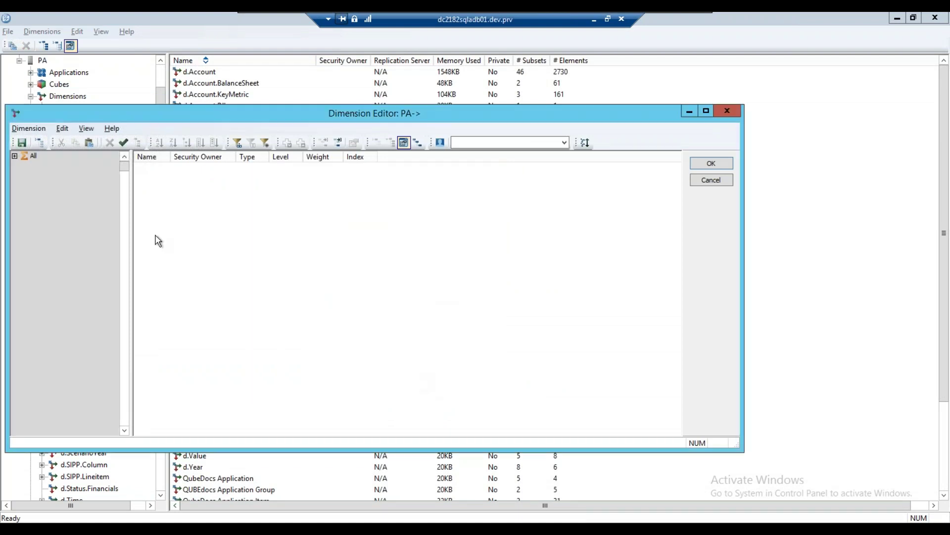
- Insert child elements 01, 02, 03, 04 and 05 under All, then save the dimension
right_click(34, 156)
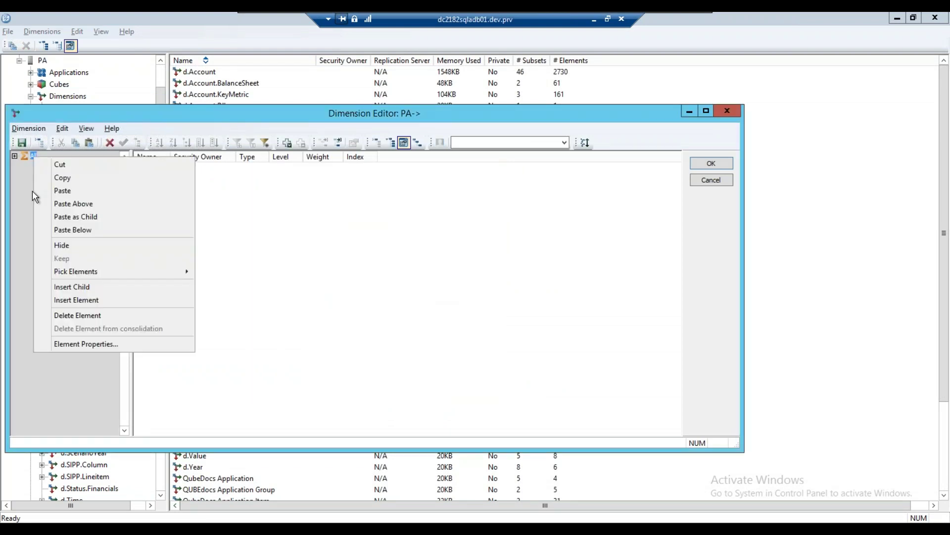
left_click(72, 287)
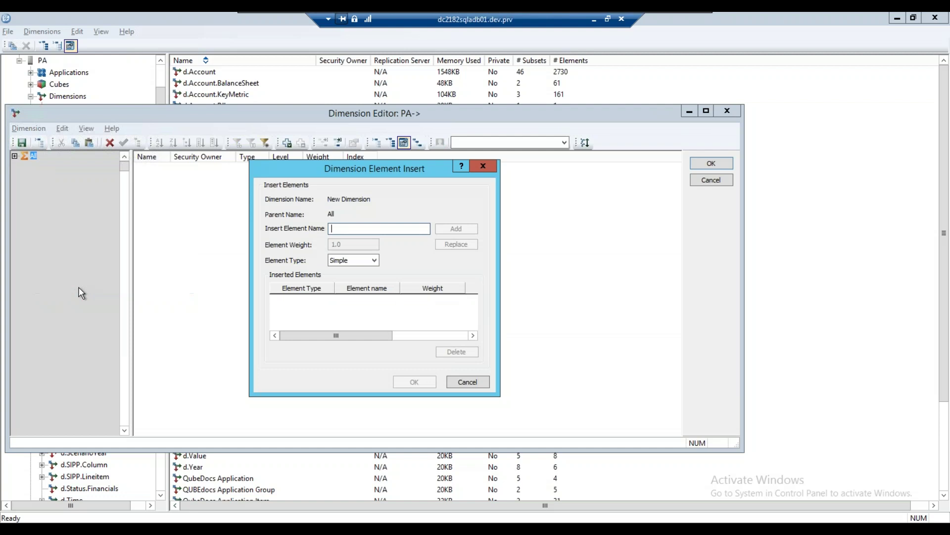
type("01")
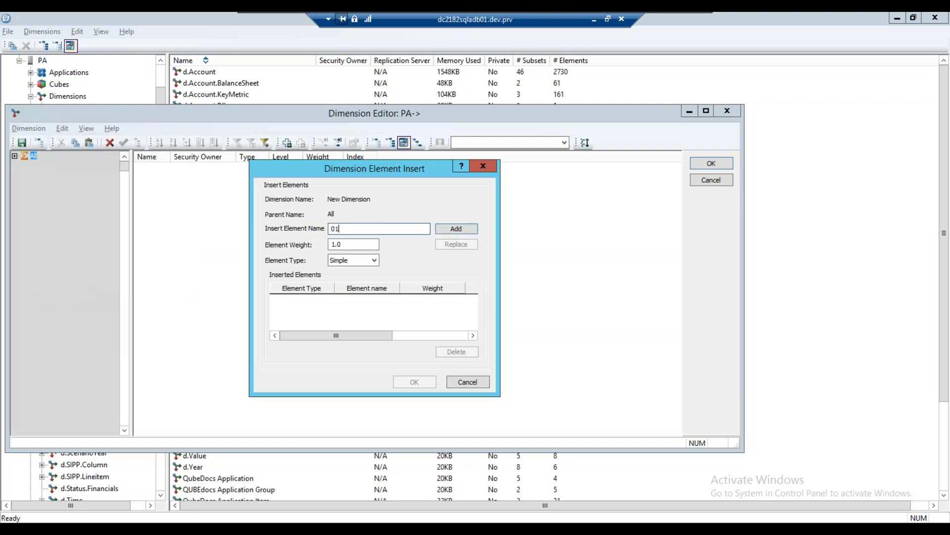
key("Return")
type("02")
key("Return")
type("03")
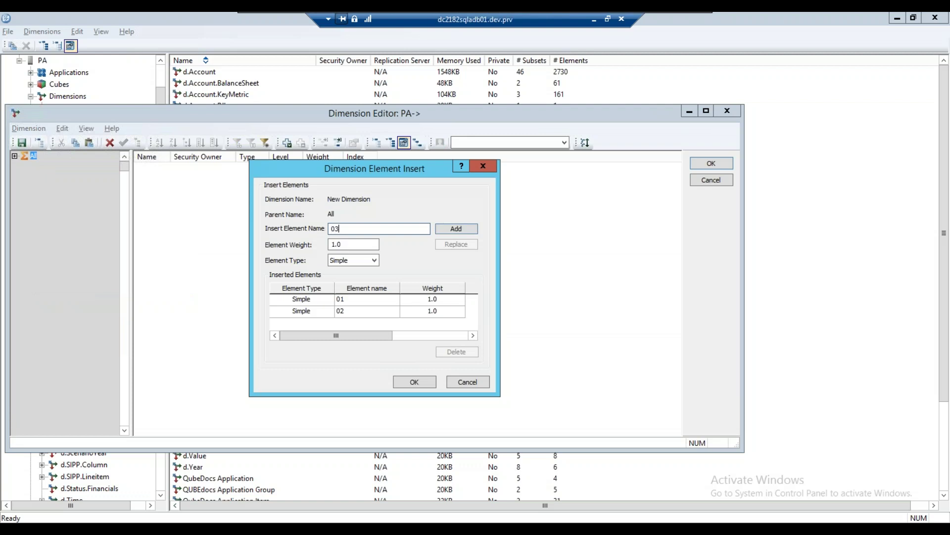
key("Return")
type("04")
key("Return")
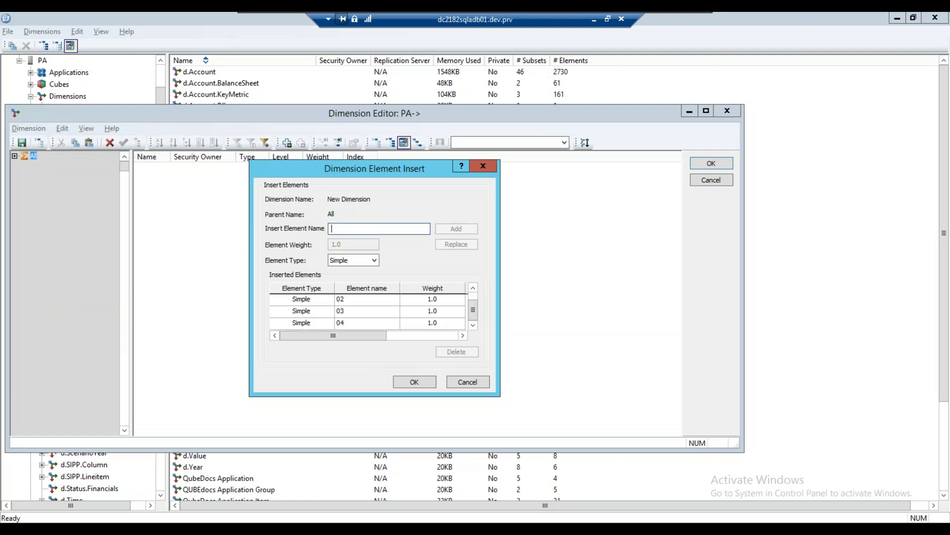
type("05")
key("Return")
left_click(415, 382)
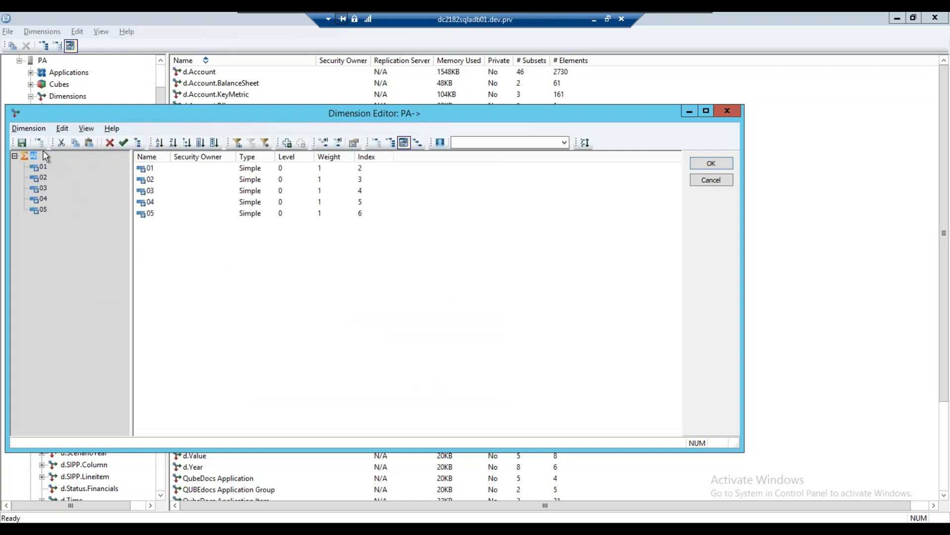
left_click(22, 143)
- Save the dimension as d.LineItem and close the Dimension Editor
type("d.LineItem")
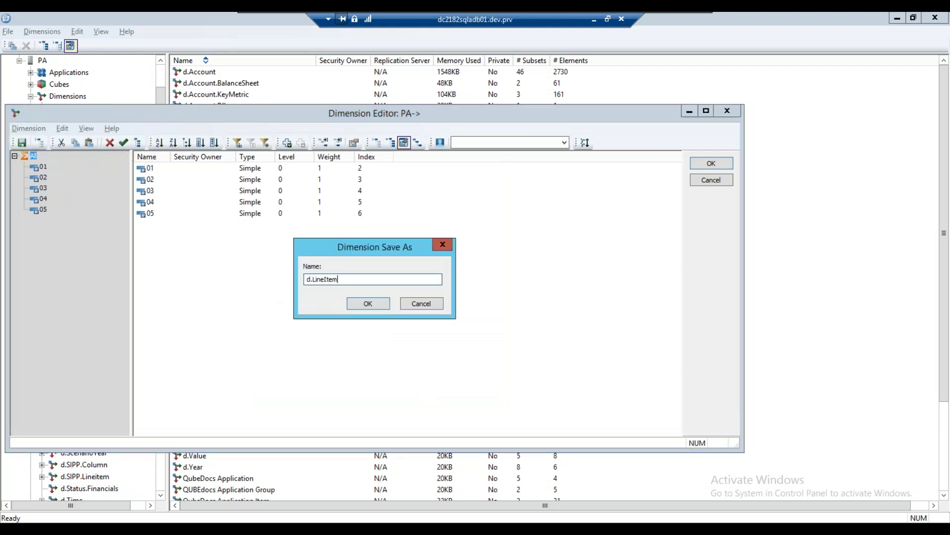
key("Return")
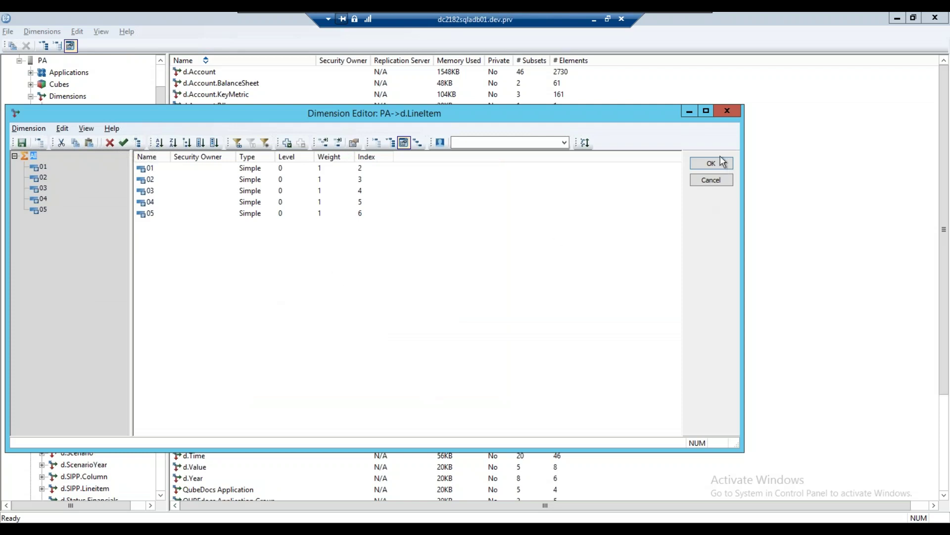
left_click(711, 164)
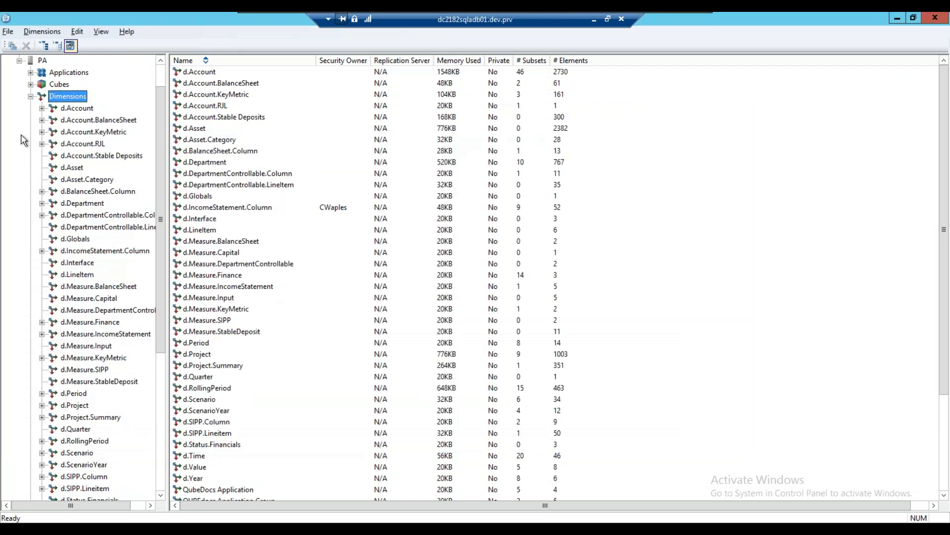
- Collapse Dimensions, expand Cubes, and select c.Input to view its dimensions
left_click(31, 96)
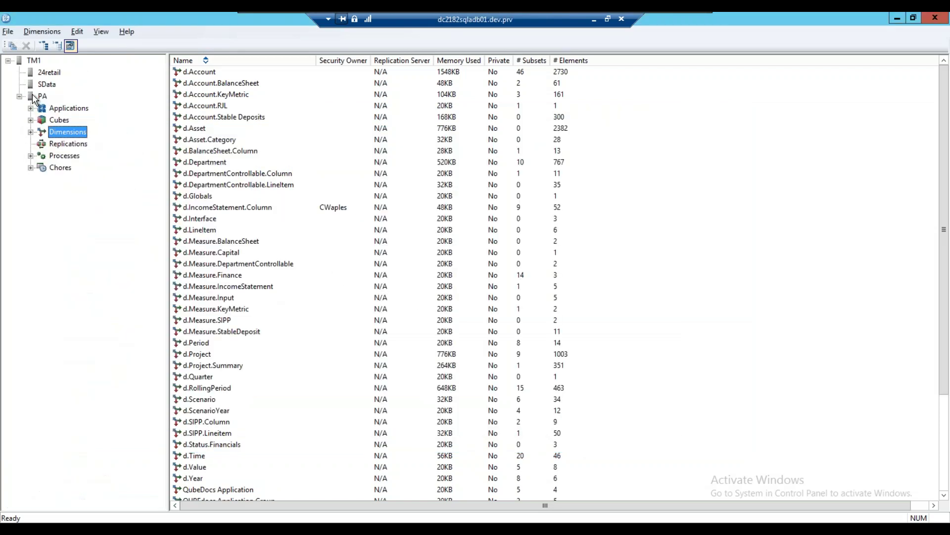
left_click(30, 121)
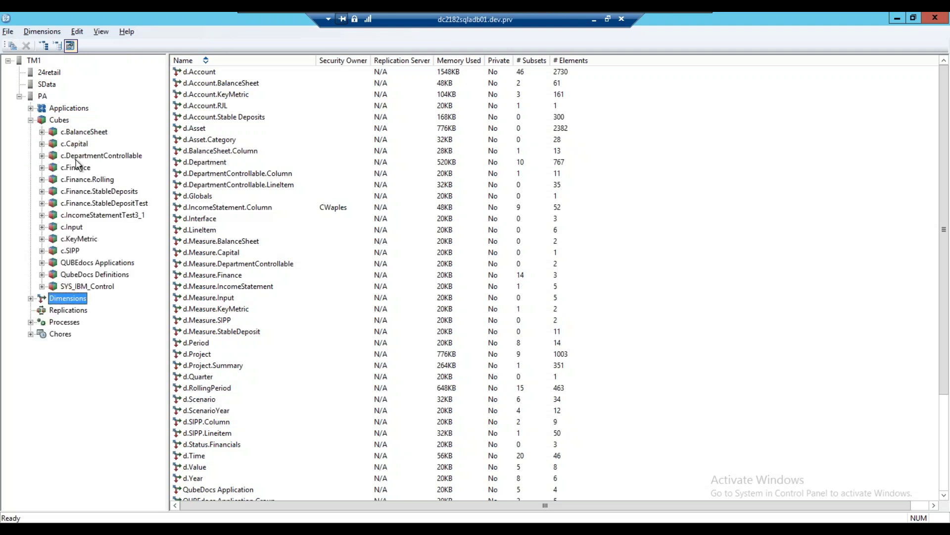
left_click(78, 229)
- Start a new cube on PA named c.Input_Test
right_click(57, 119)
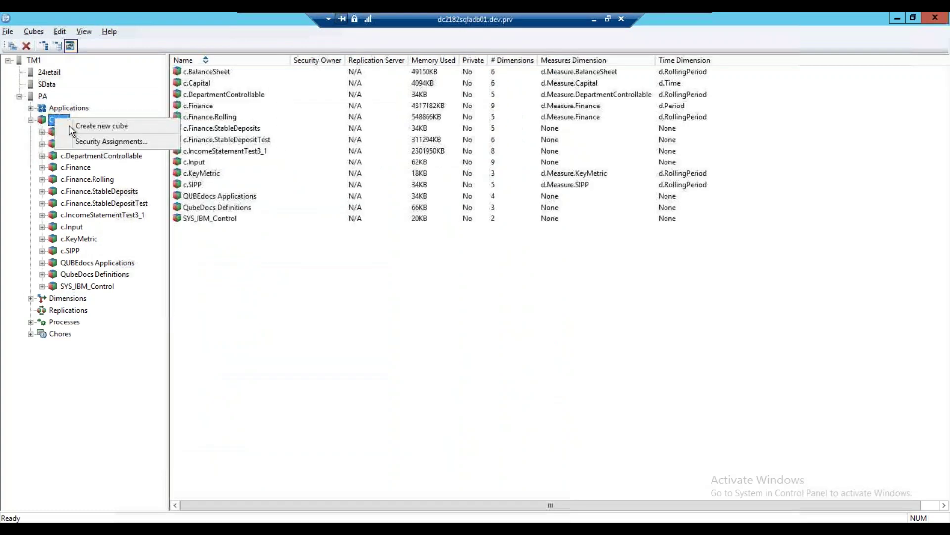
left_click(90, 129)
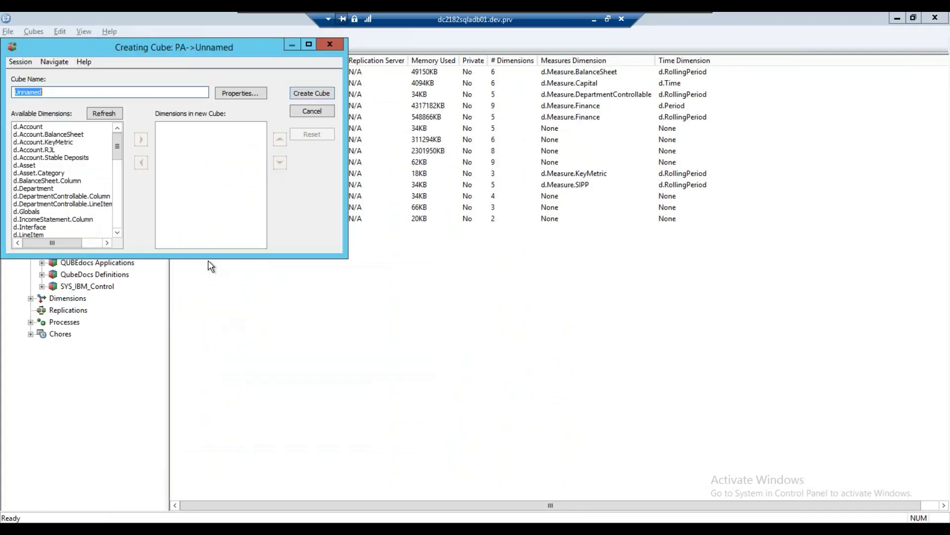
type("c.Input")
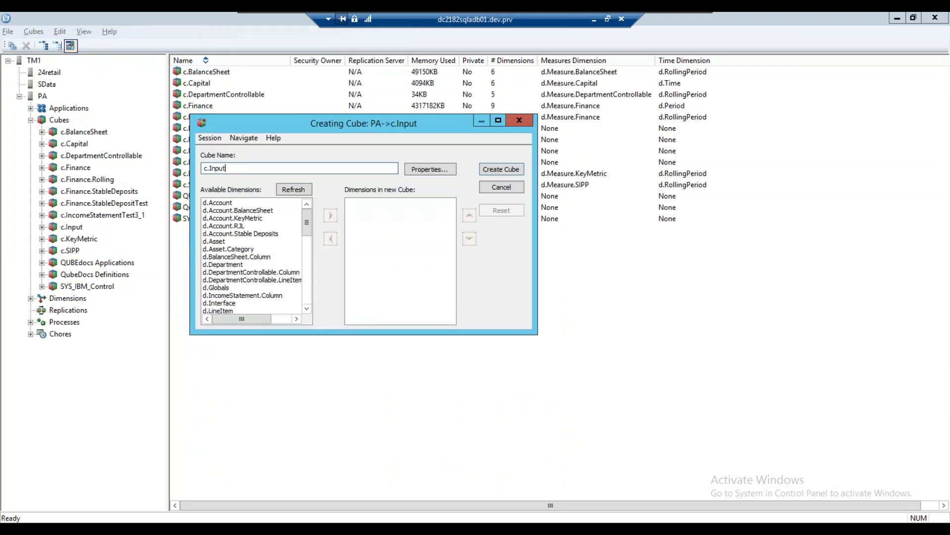
type("_Test")
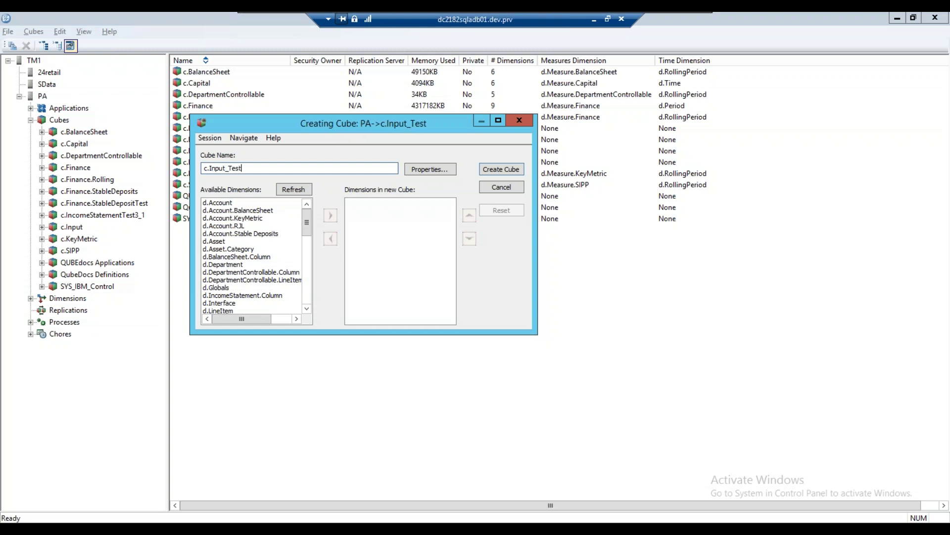
left_click(427, 177)
left_click(401, 269)
left_click(307, 288)
left_click(307, 288)
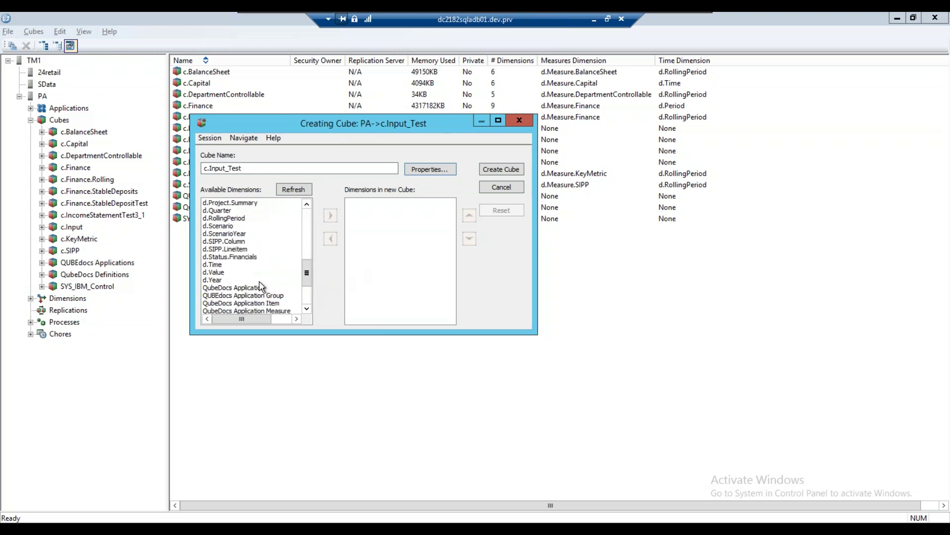
- Add d.Year, d.Period, d.Measure.Input and d.LineItem, moving d.LineItem above d.Measure.Input
left_click(233, 279)
left_click(331, 215)
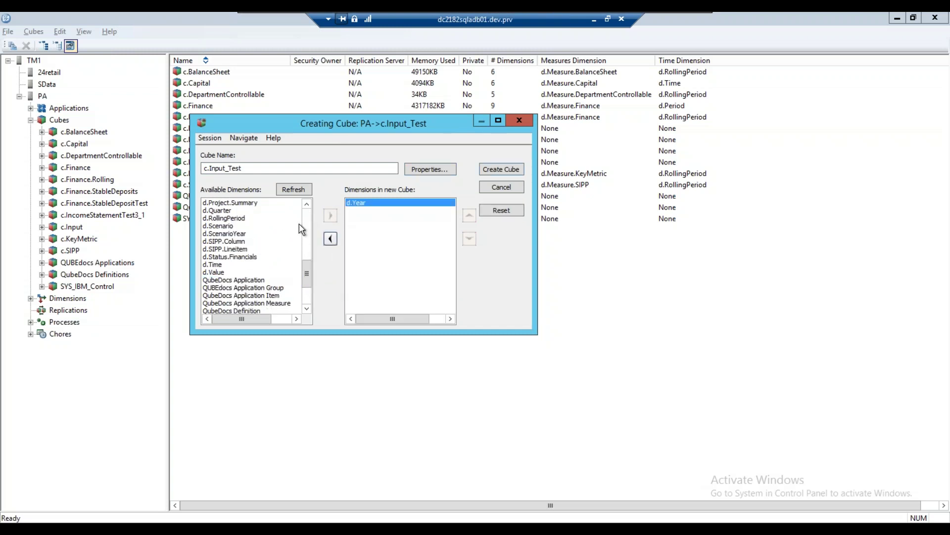
left_click(307, 226)
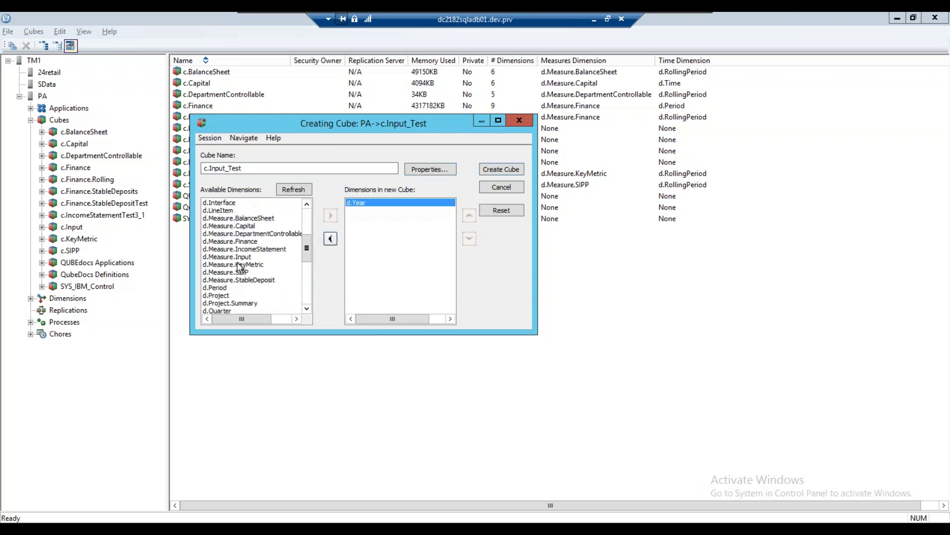
left_click(233, 288)
left_click(331, 215)
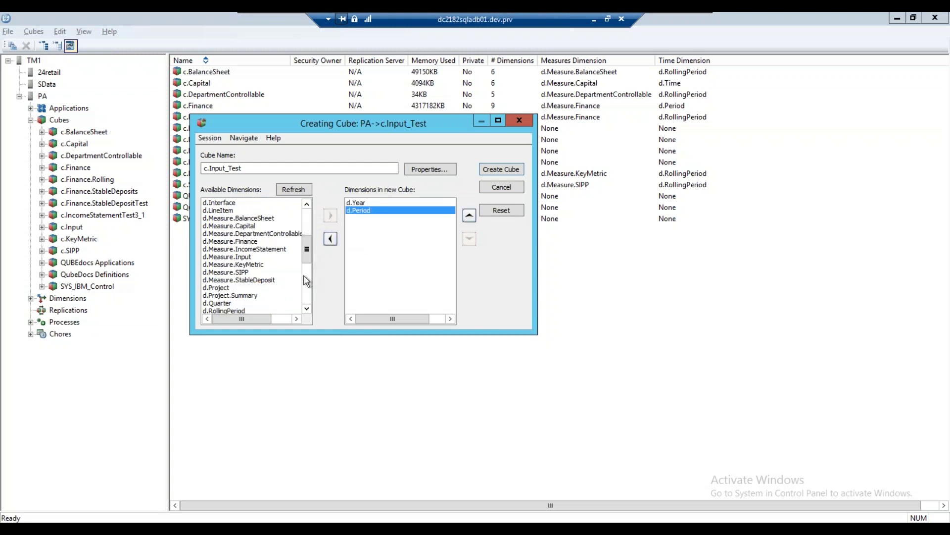
left_click(224, 257)
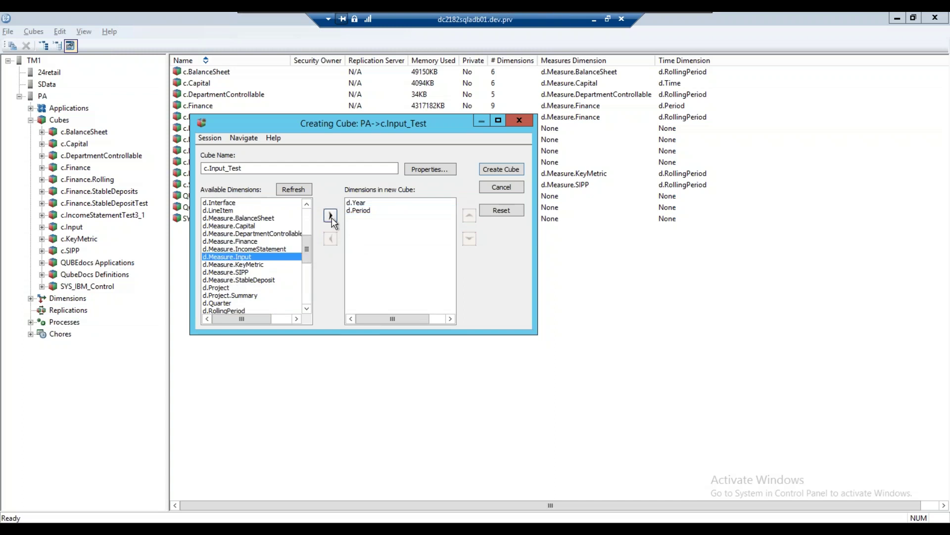
left_click(329, 215)
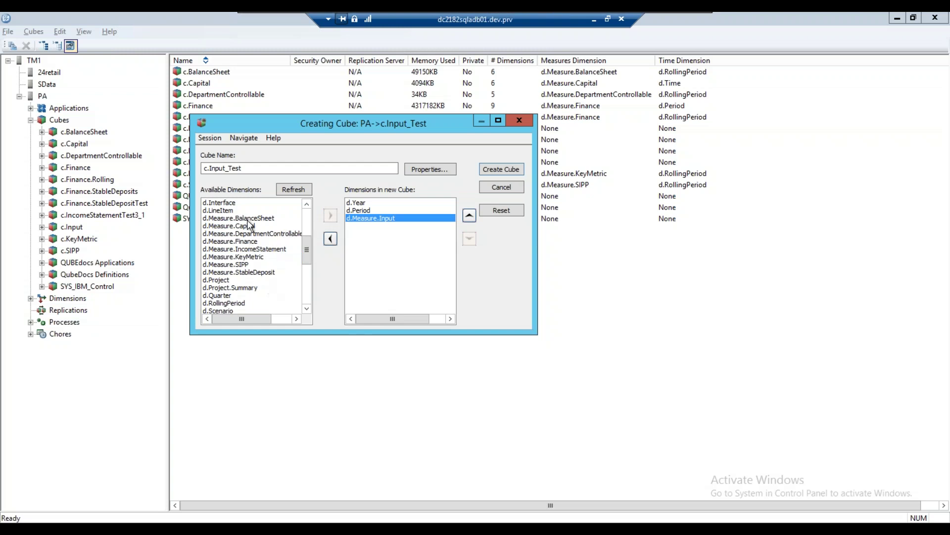
left_click(221, 210)
left_click(329, 215)
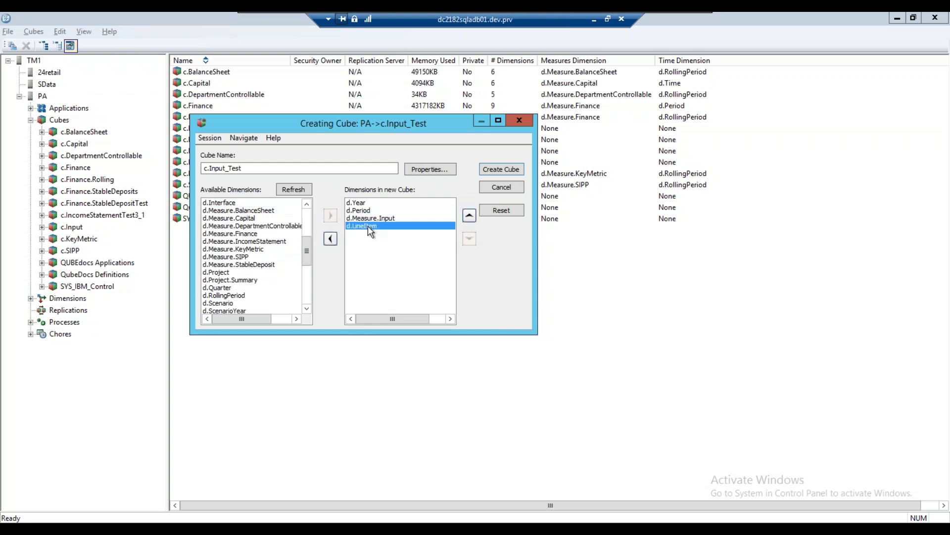
left_click(469, 214)
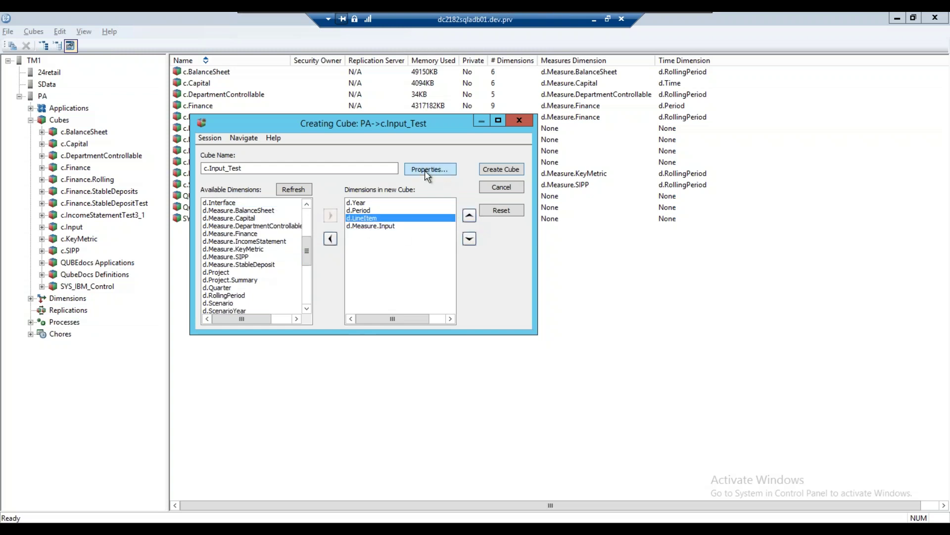
- Set d.Measure.Input as the measures and d.Period as the time dimension, then create the cube
left_click(425, 170)
left_click(365, 203)
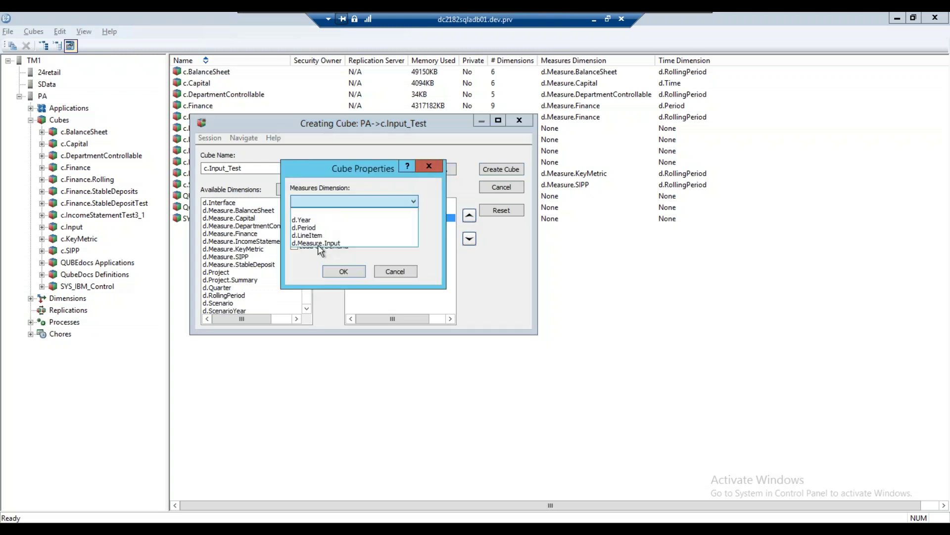
left_click(317, 244)
left_click(329, 231)
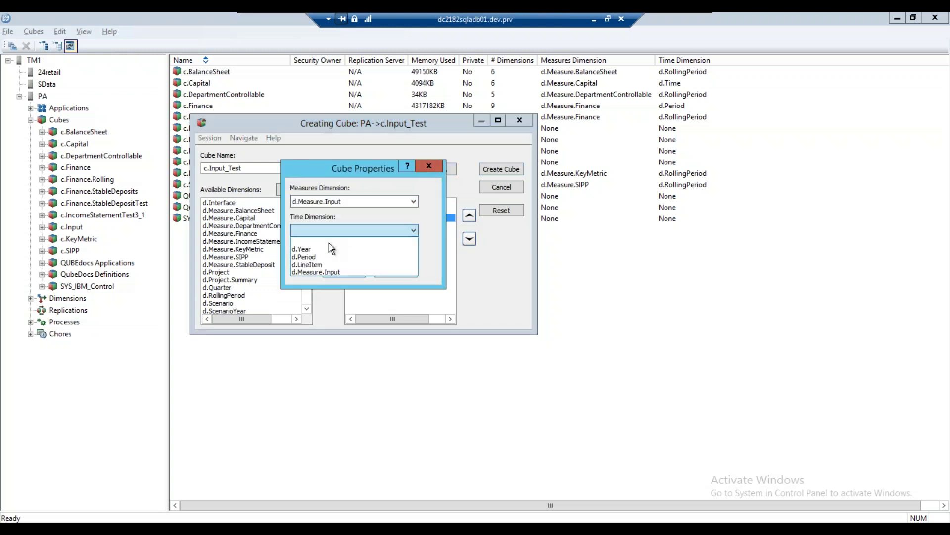
left_click(303, 257)
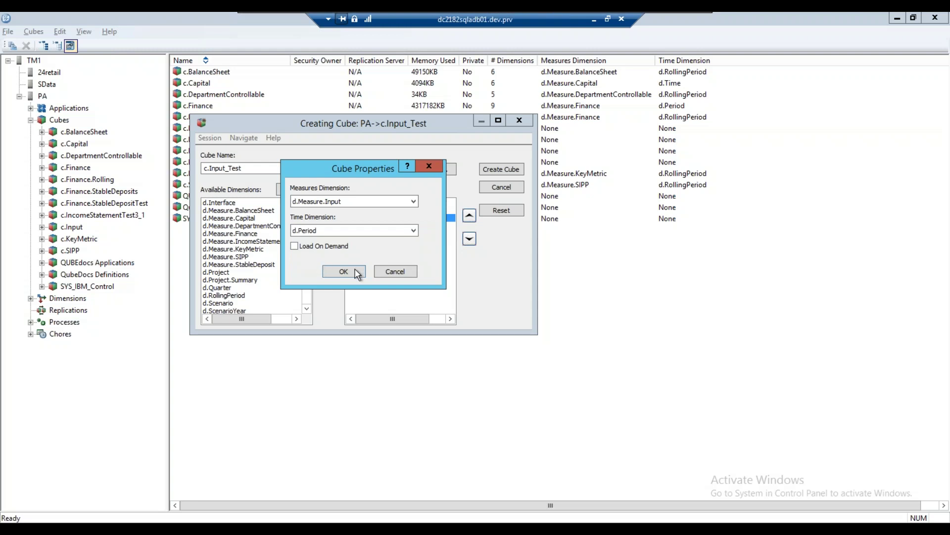
left_click(346, 270)
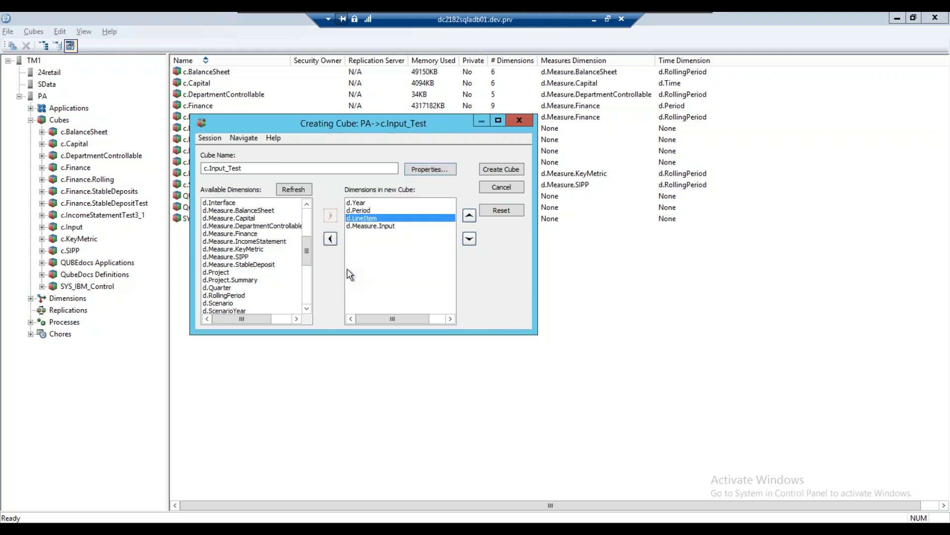
left_click(504, 170)
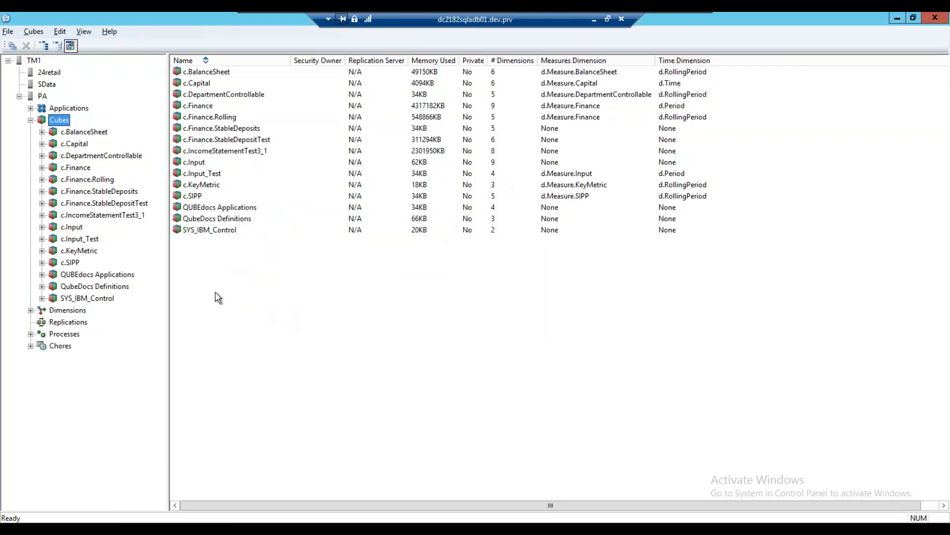
- Open c.Input_Test in the Cube Viewer, recalculate, and expand All to show line items 01–05
left_click(79, 239)
double_click(79, 239)
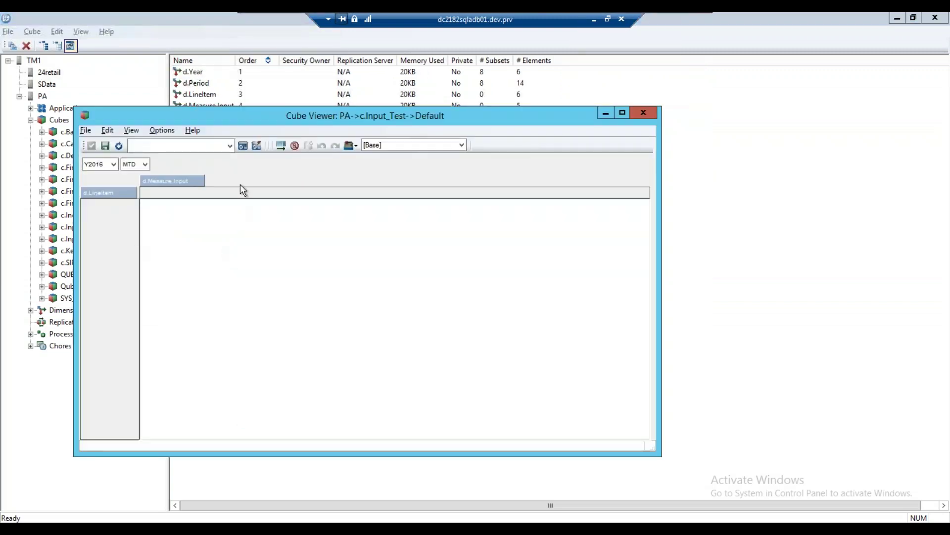
left_click(257, 145)
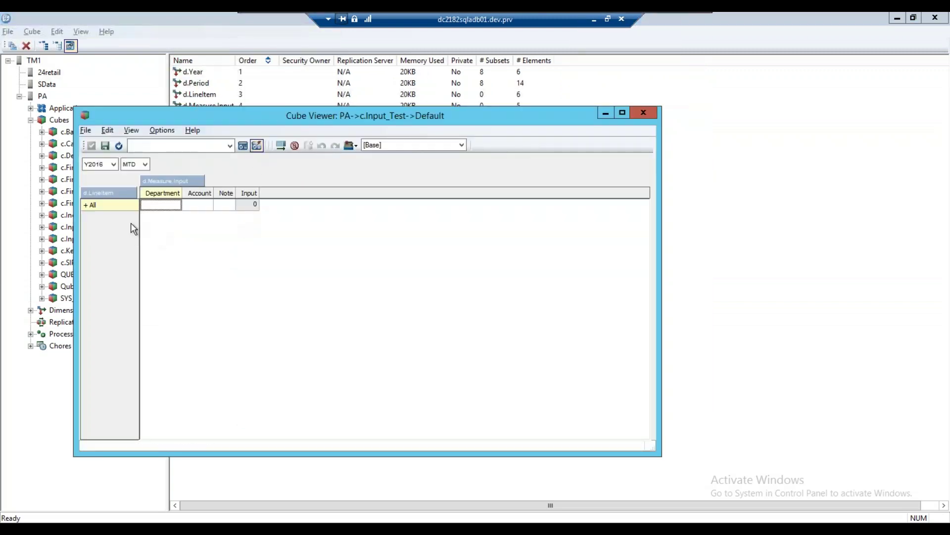
left_click(91, 204)
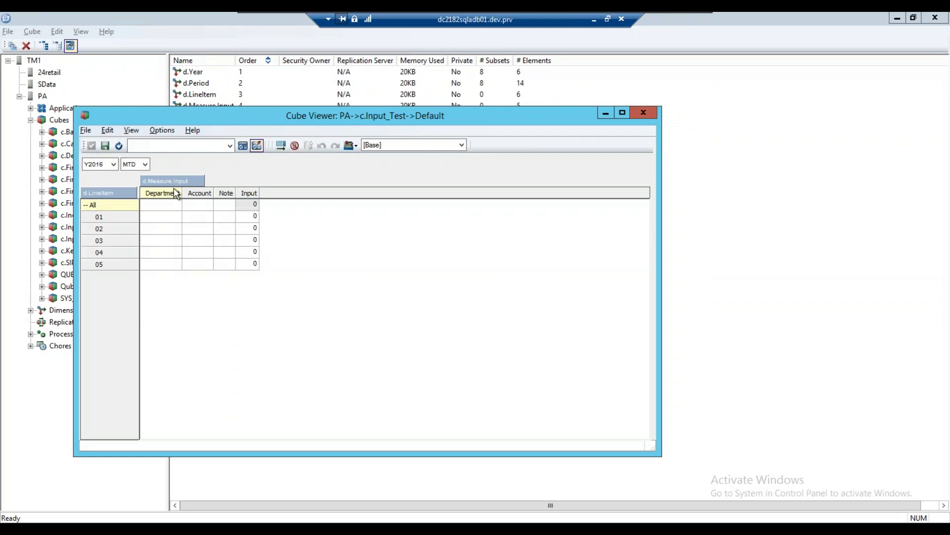
left_click(145, 165)
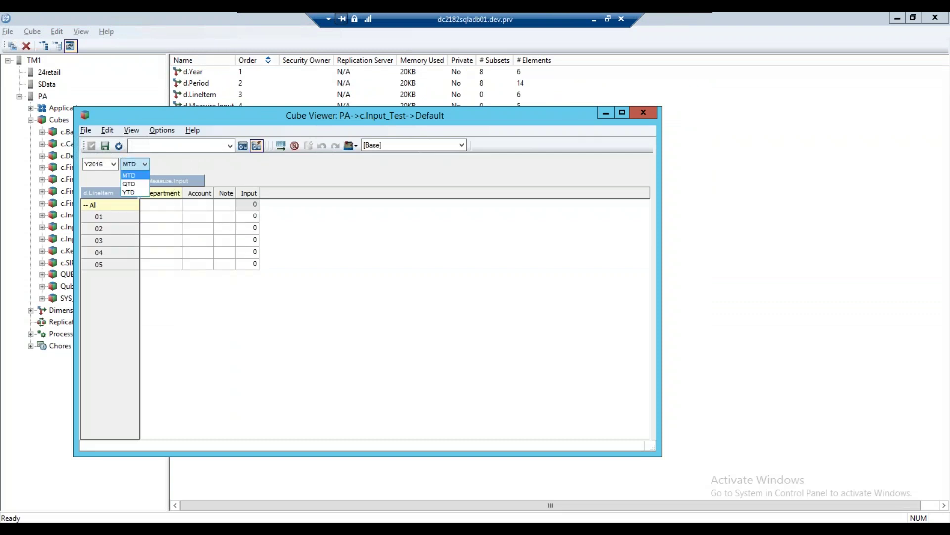
left_click(178, 165)
left_click_drag(200, 111, 290, 114)
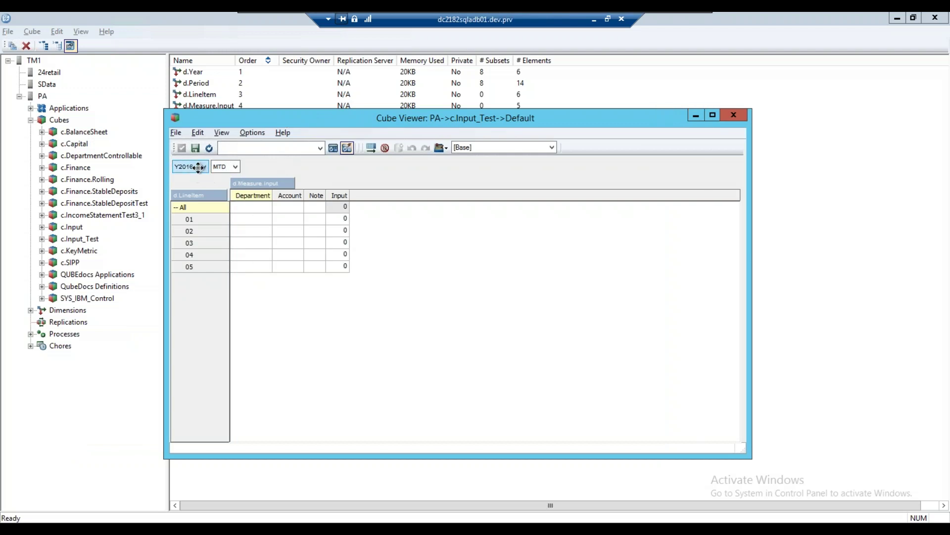
- Clear a test entry from row 01's Department and enter the note asdfsd
left_click(255, 220)
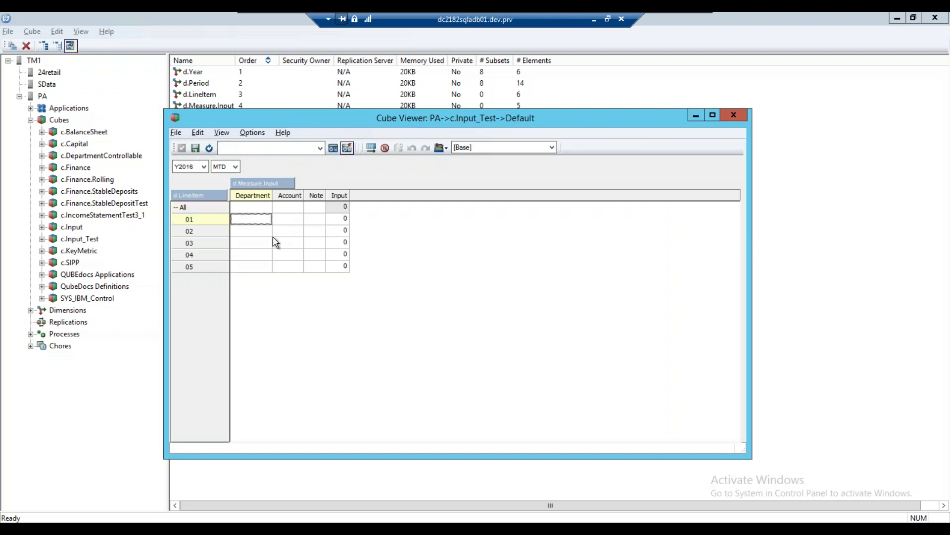
type("asdf")
left_click(270, 229)
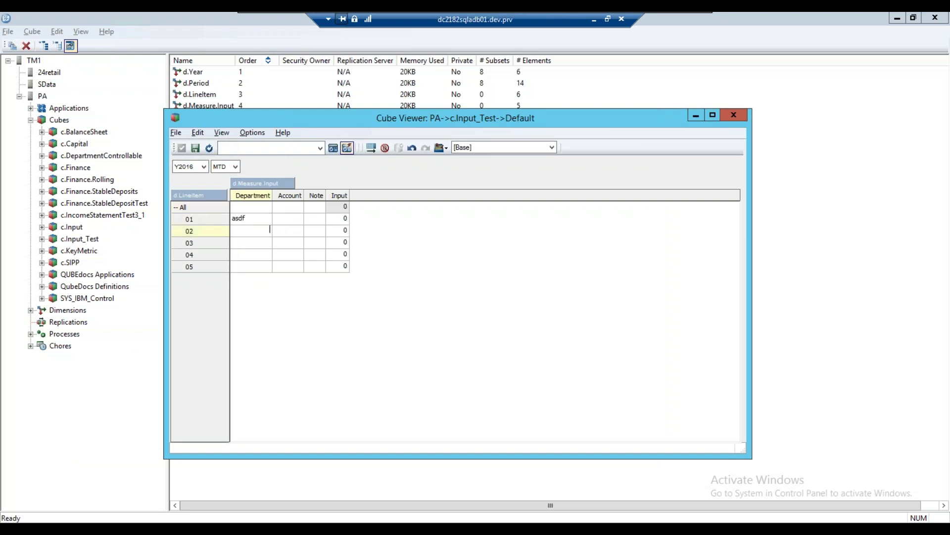
left_click(270, 217)
key("Delete")
left_click(294, 220)
left_click(317, 220)
type("asdfsd")
key("Return")
- Enter 5 as row 01's Input value after a rejected non-numeric entry
left_click(345, 218)
type("asdfasdf")
key("Return")
key("Return")
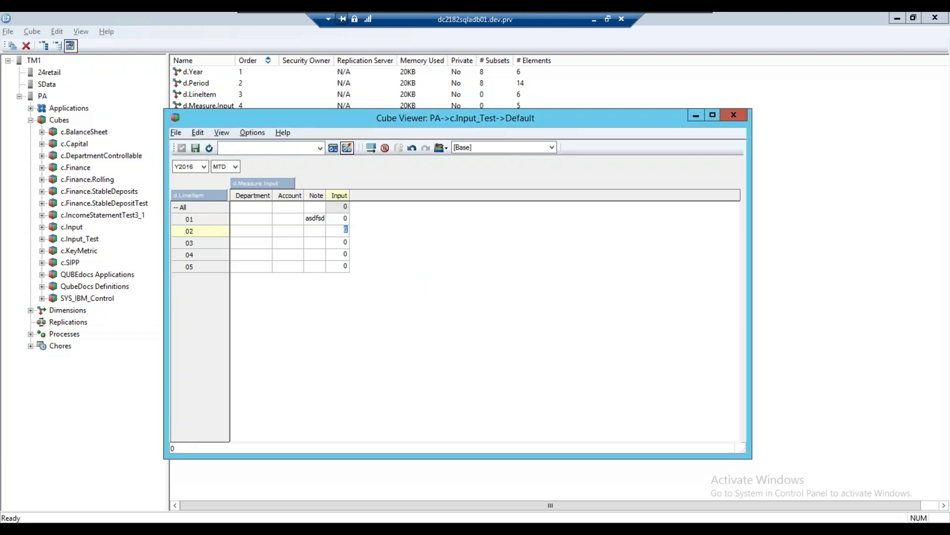
type("5")
key("Return")
- Save the cube view as the Default view
left_click(195, 148)
left_click(451, 304)
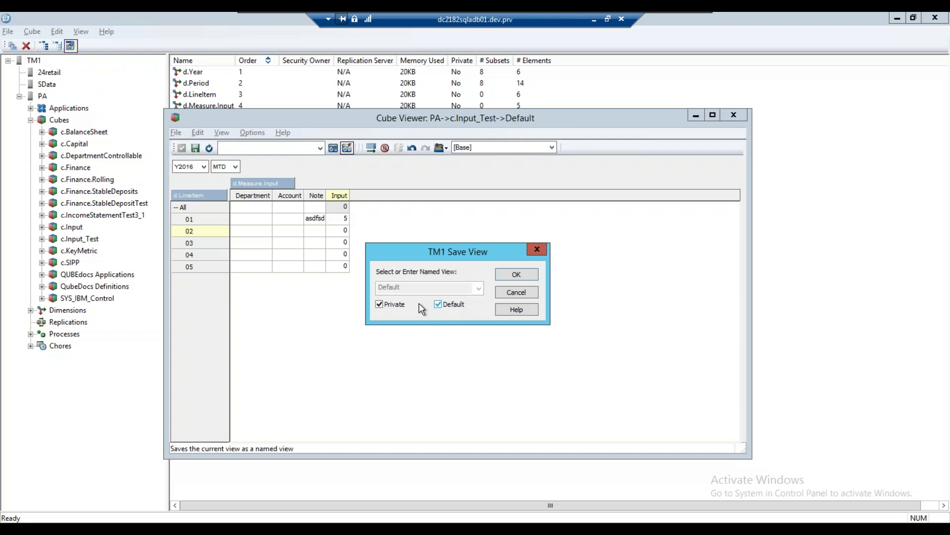
left_click(516, 274)
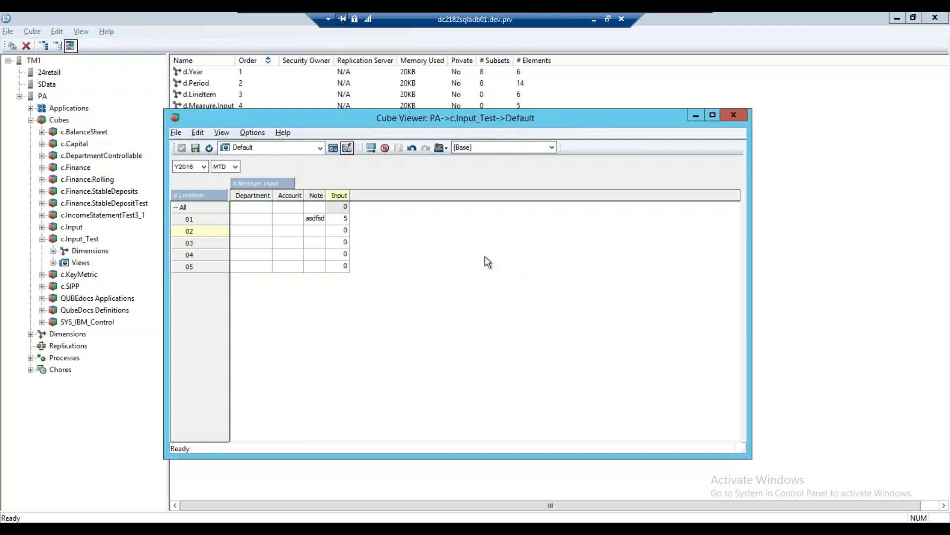
- Open the element attributes editor for d.Measure.Input and widen its element name column
left_click(53, 251)
key("super")
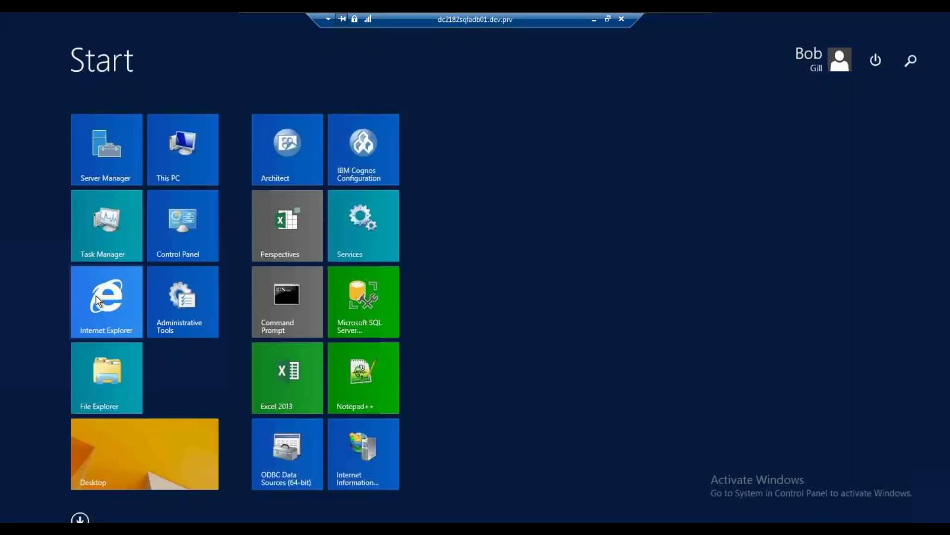
key("super")
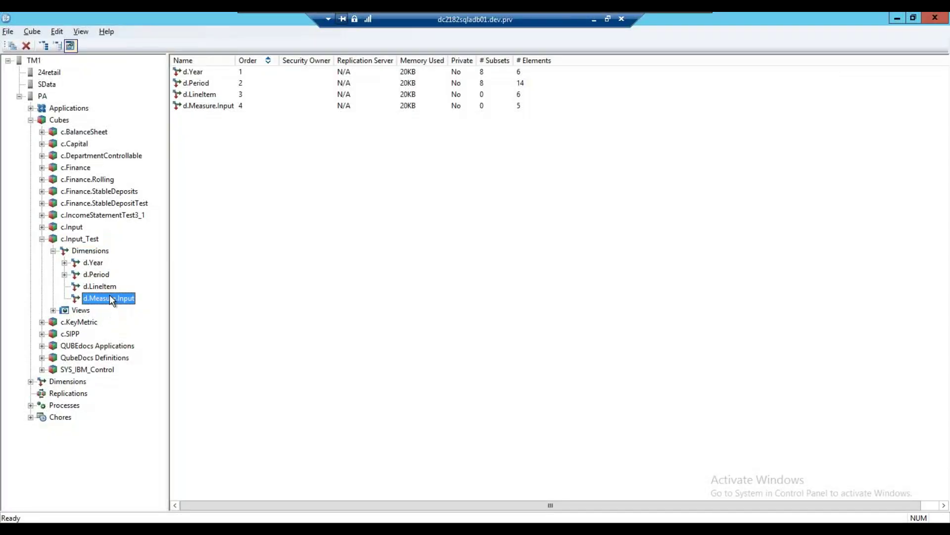
right_click(110, 296)
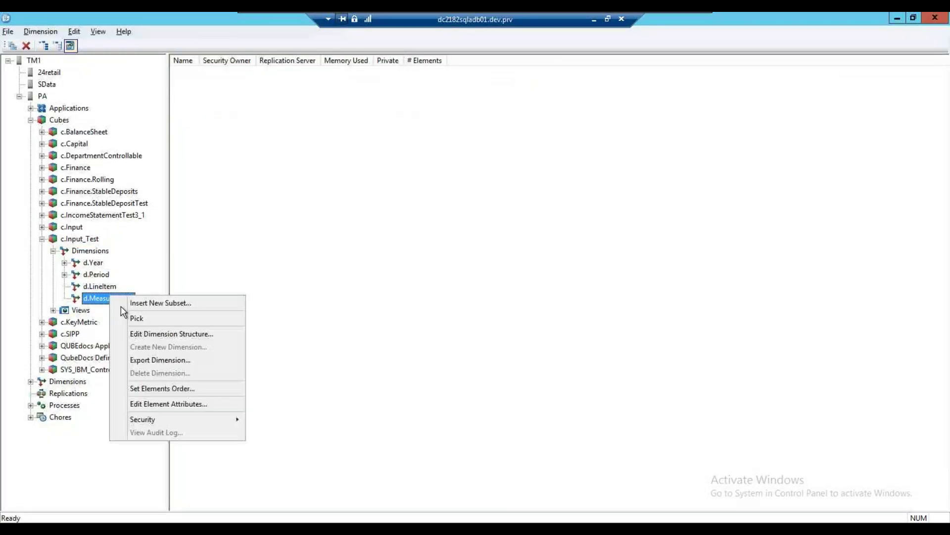
left_click(207, 403)
right_click(403, 169)
left_click(375, 203)
left_click_drag(365, 176, 409, 177)
left_click(430, 193)
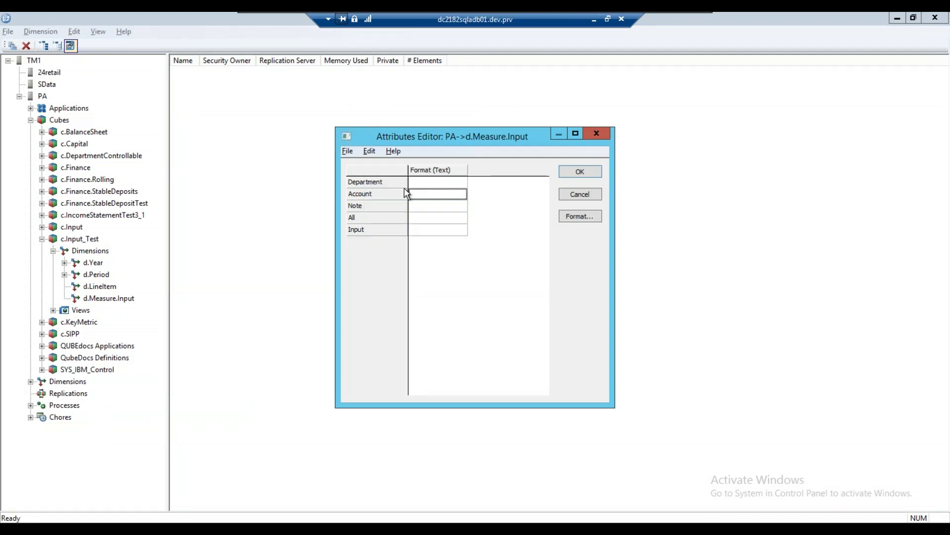
- Add a new text attribute named Picklist
right_click(452, 173)
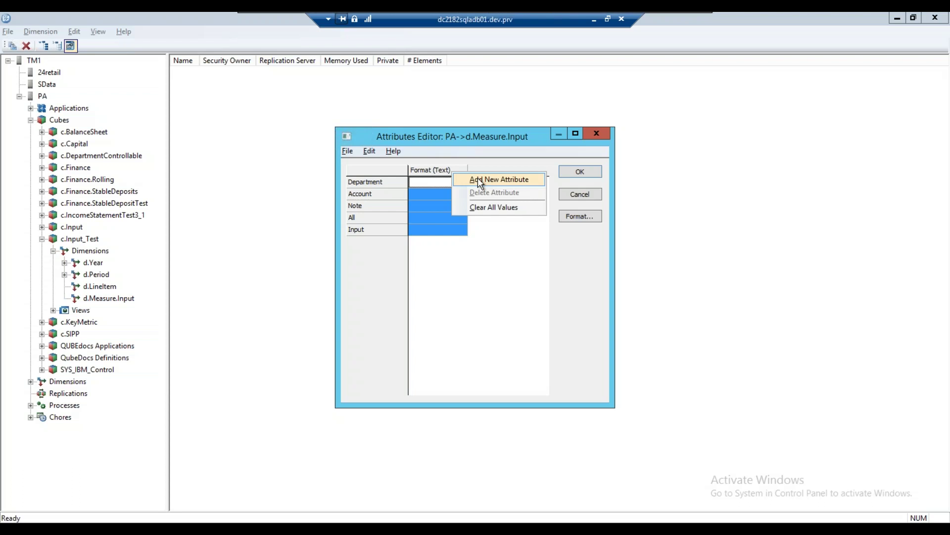
left_click(477, 179)
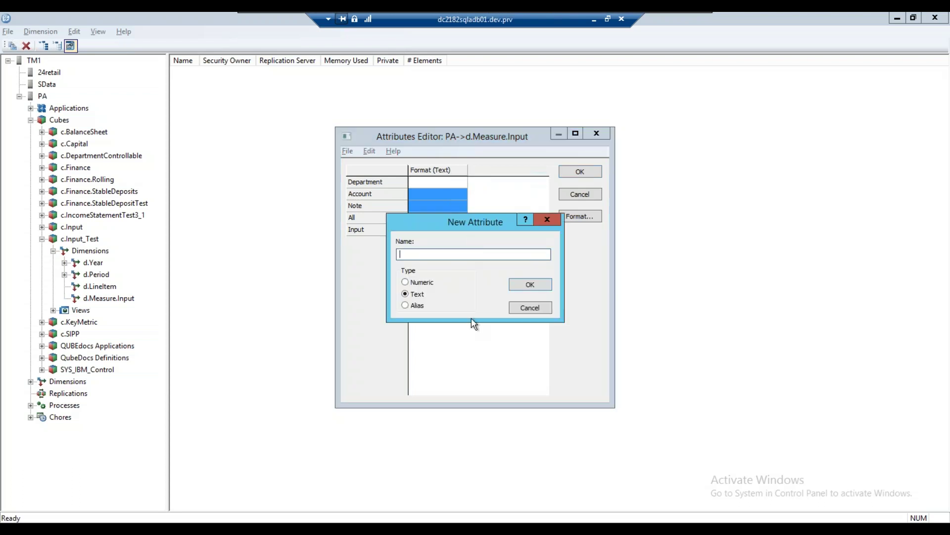
type("Picklist")
left_click(530, 285)
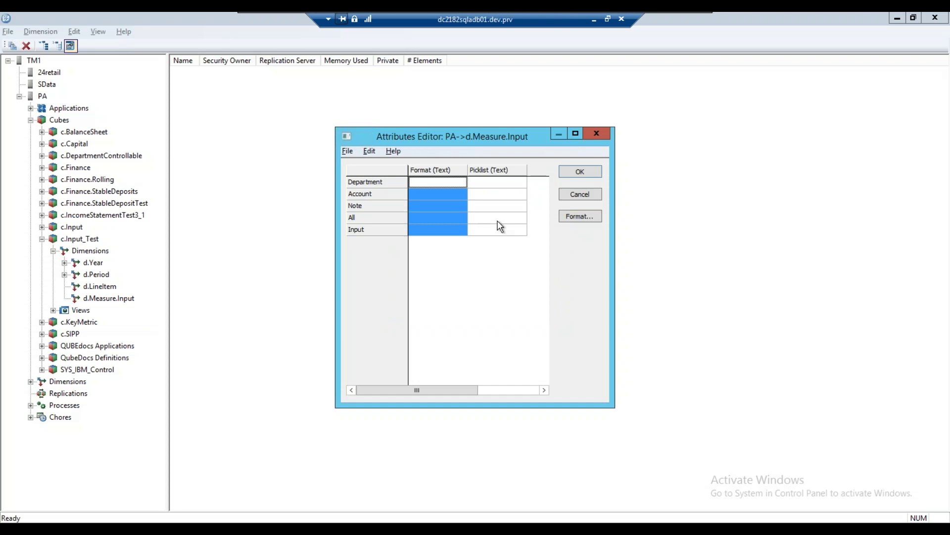
- Set Department's Picklist value to subset:d.Department:s.Department.Leaf
left_click(485, 186)
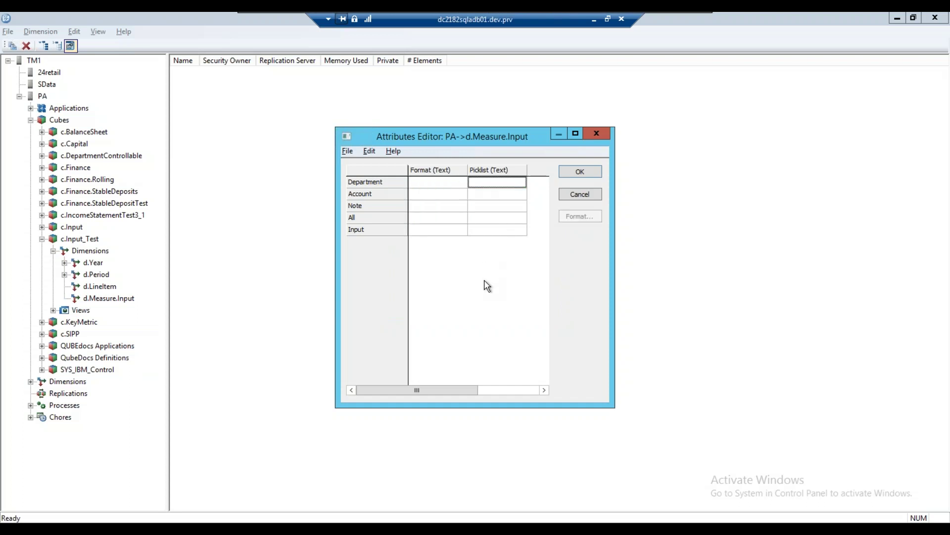
type("sus")
key("BackSpace")
type("bset:d.Department:")
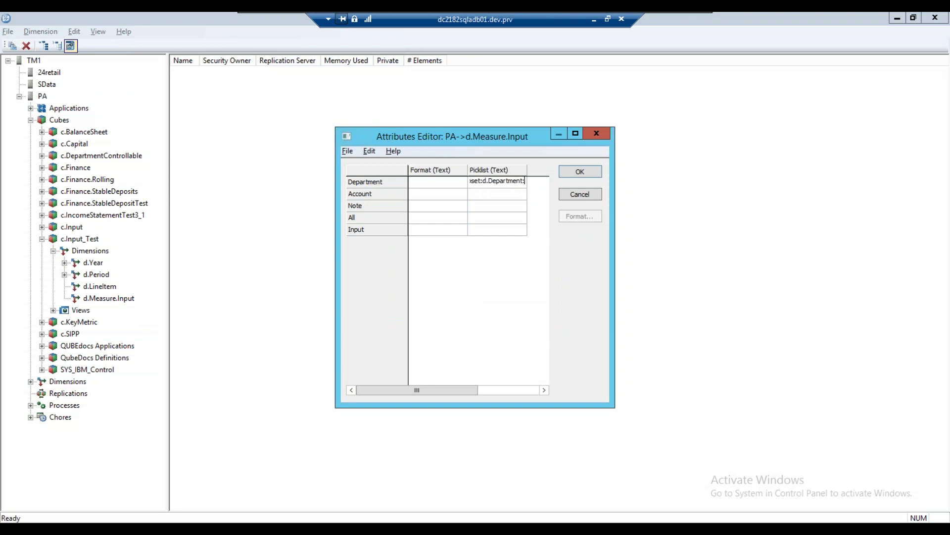
type("s.Department.Leaf")
key("Return")
- Save the attribute changes and recalculate the c.Input_Test cube view
left_click(579, 172)
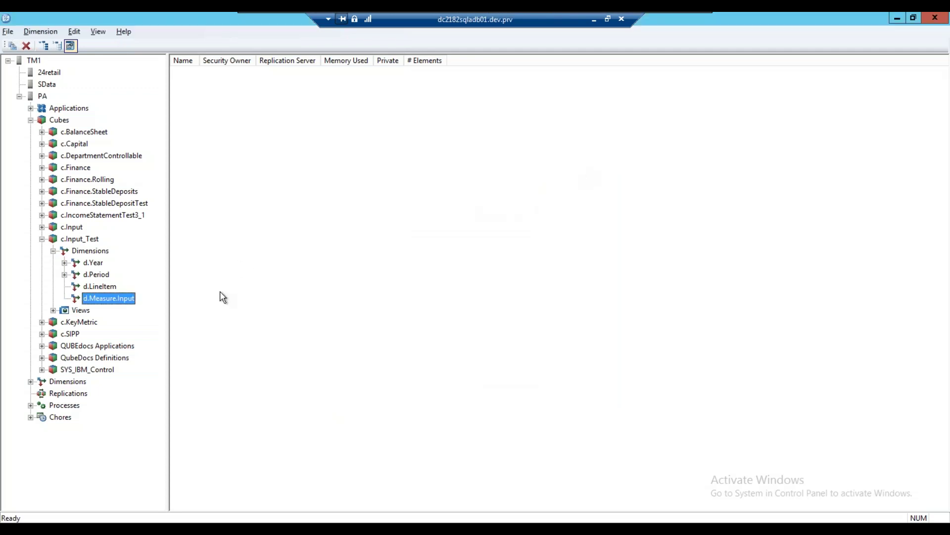
mouse_move(230, 521)
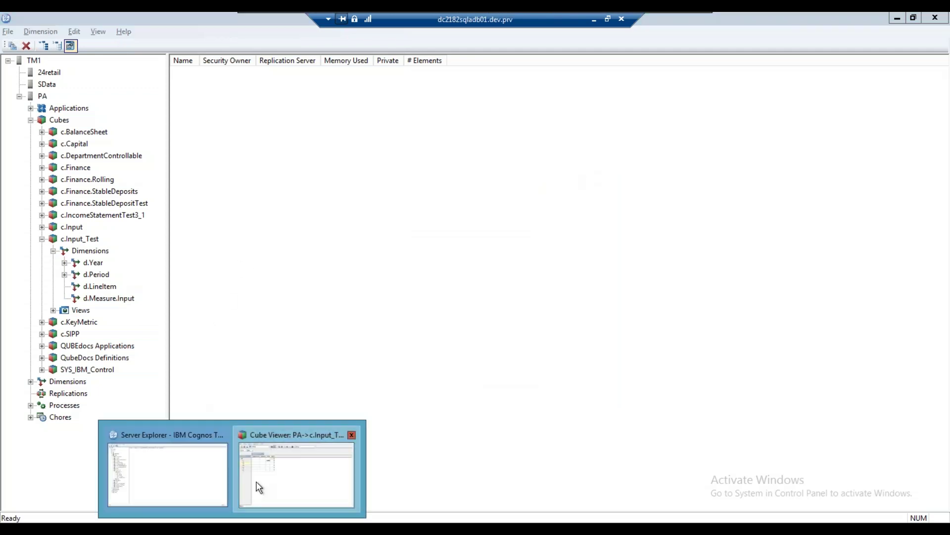
left_click(256, 488)
left_click(333, 148)
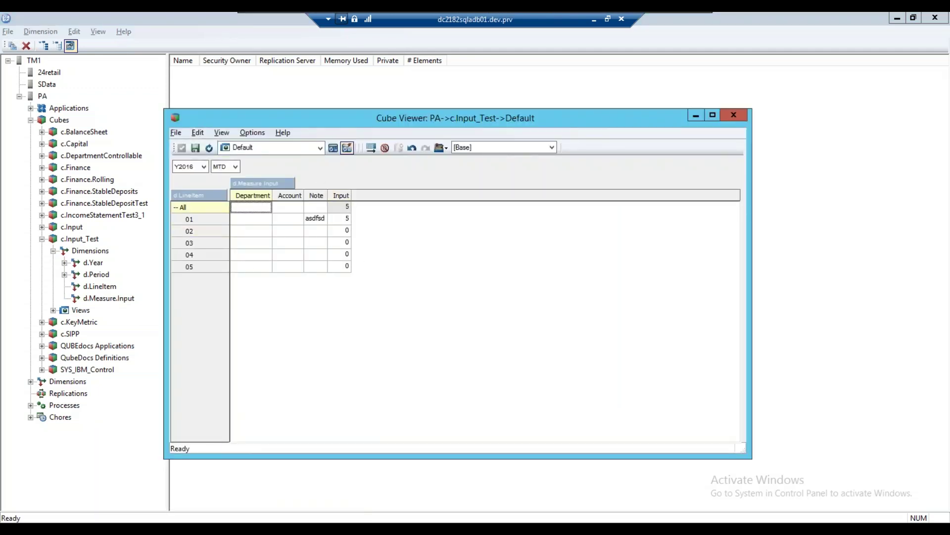
left_click(268, 227)
left_click(261, 223)
- Expand c.Finance > Dimensions > d.Department > Subsets and widen the tree pane
left_click(349, 87)
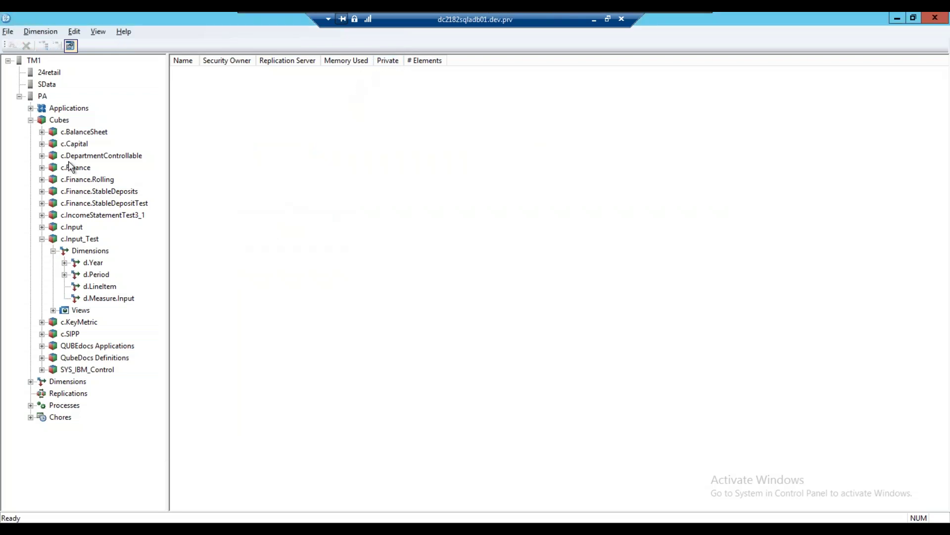
left_click(42, 167)
left_click(54, 179)
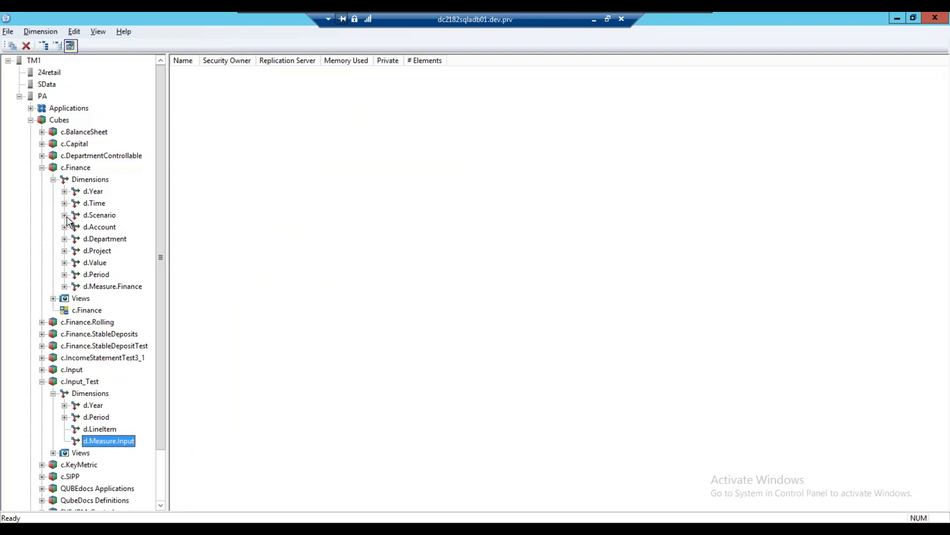
left_click(65, 239)
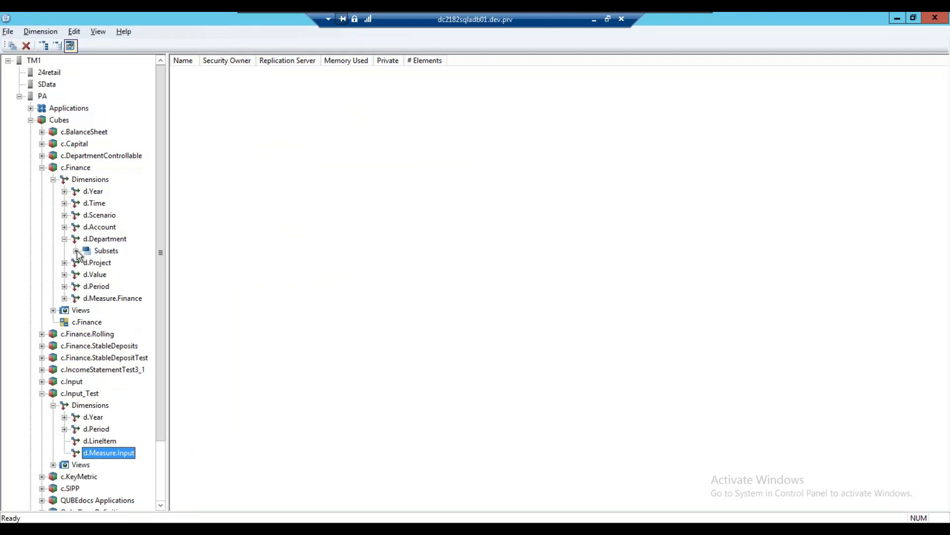
left_click(76, 251)
left_click_drag(168, 297, 280, 299)
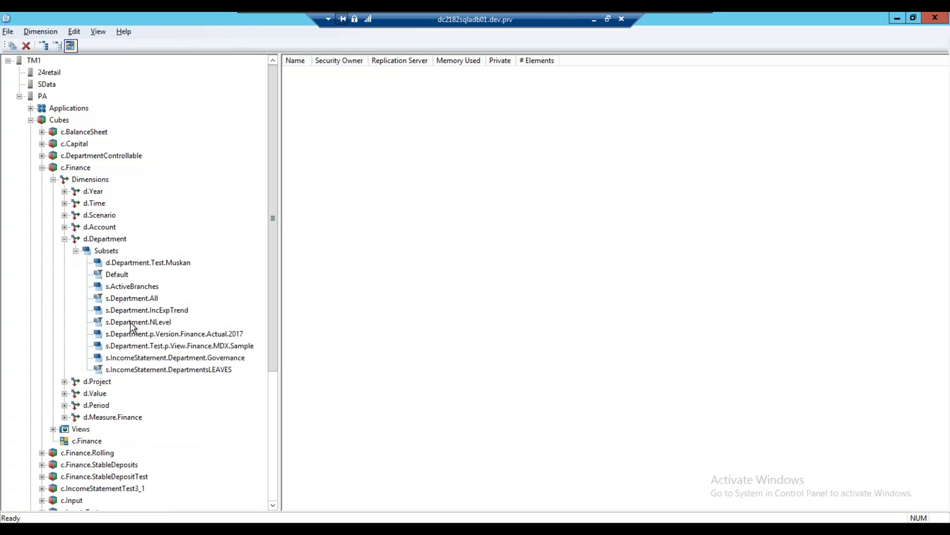
- Bring c.Input_Test's dimensions into view alongside the d.Department subsets
left_click(275, 408)
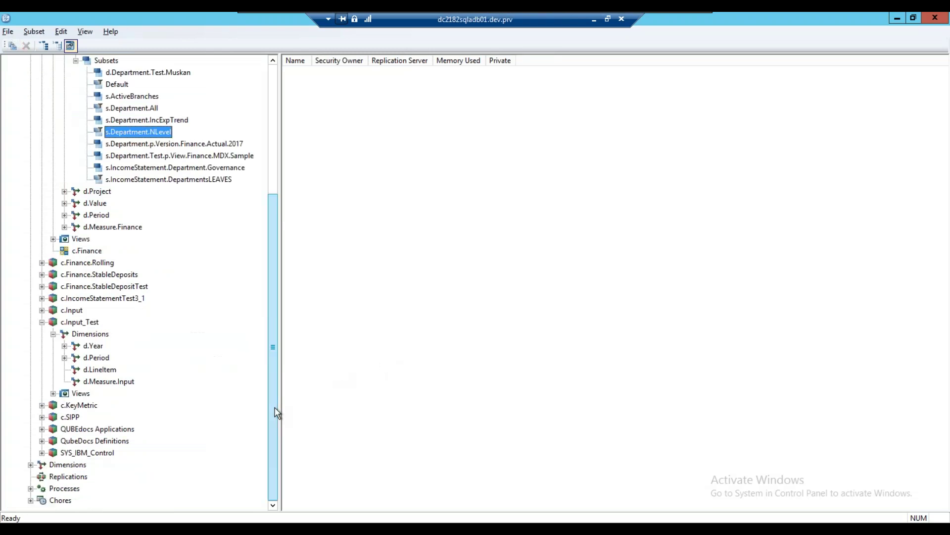
- Change Department's Picklist attribute in d.Measure.Input from s.Department.Leaf to subset:d.Department:s.Department.NLevel
right_click(99, 382)
left_click(151, 346)
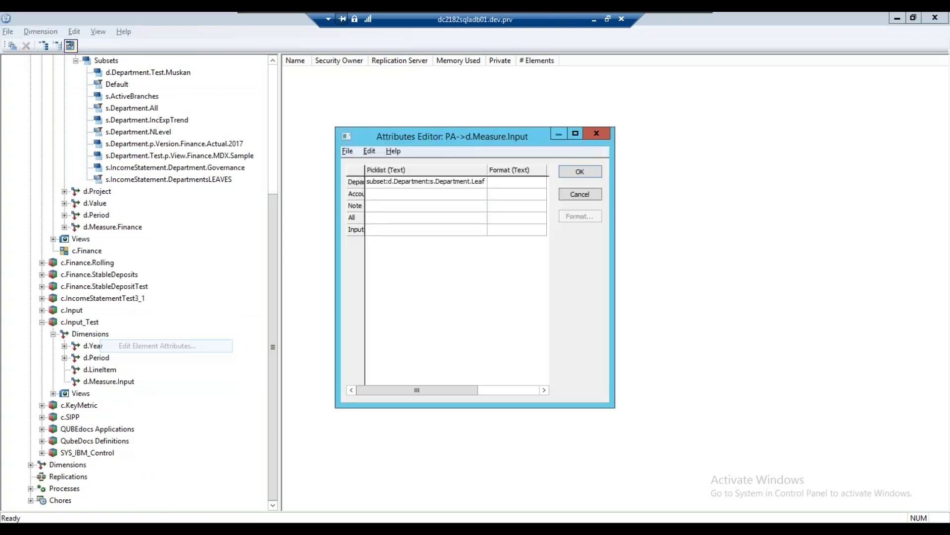
double_click(474, 181)
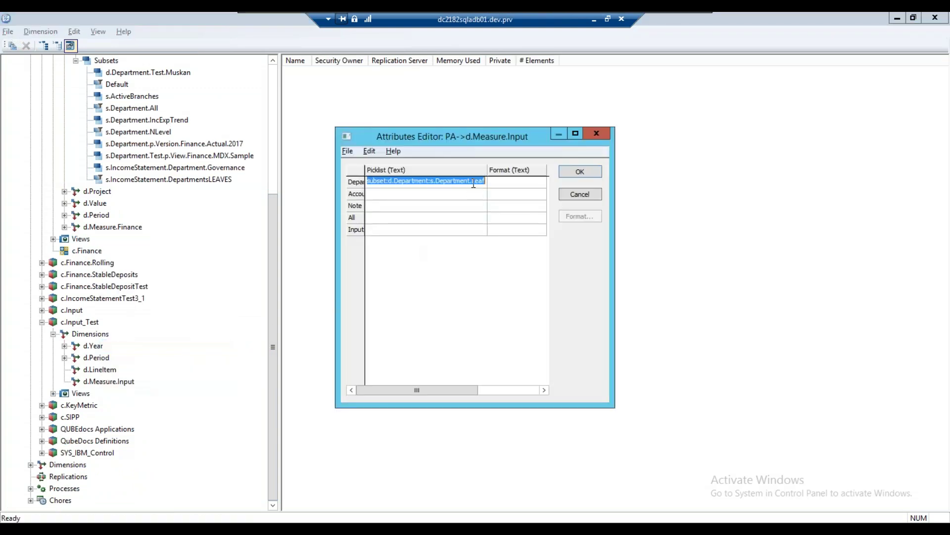
left_click(473, 182)
key("Delete")
key("Delete")
key("Delete")
key("Delete")
type("F")
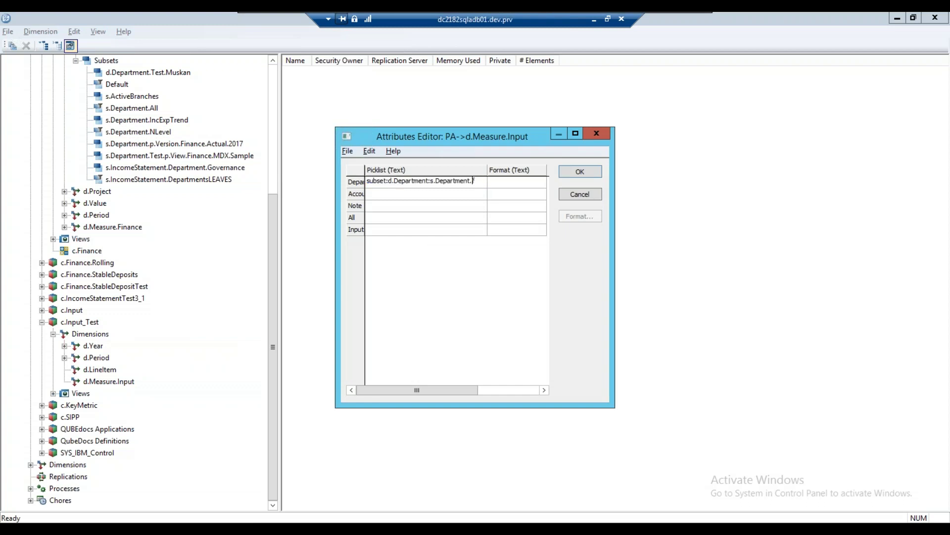
type("NLevel")
key("Tab")
left_click(570, 172)
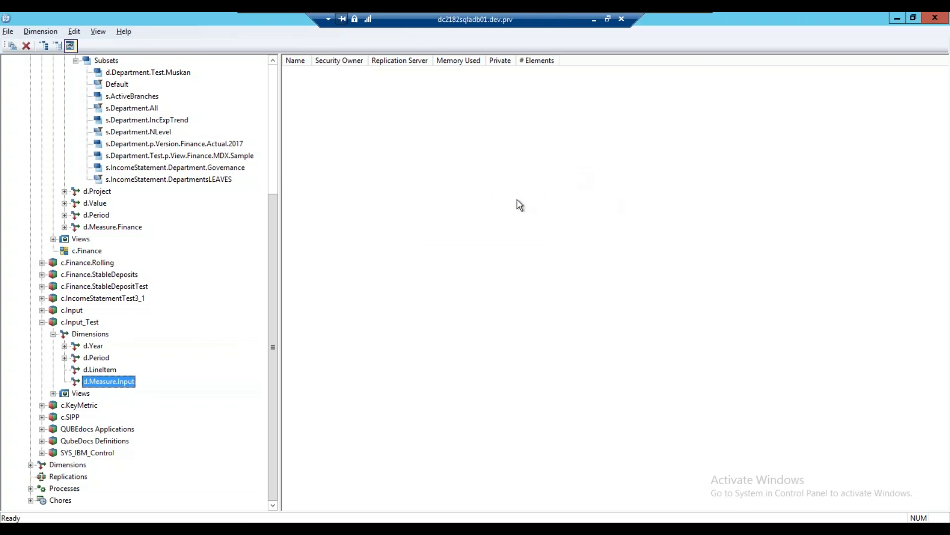
mouse_move(242, 525)
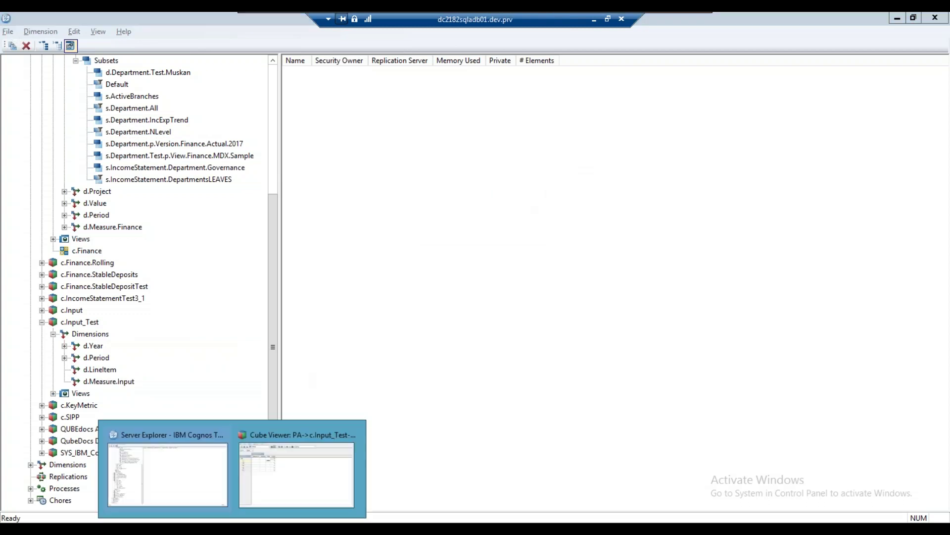
left_click(304, 467)
left_click(332, 148)
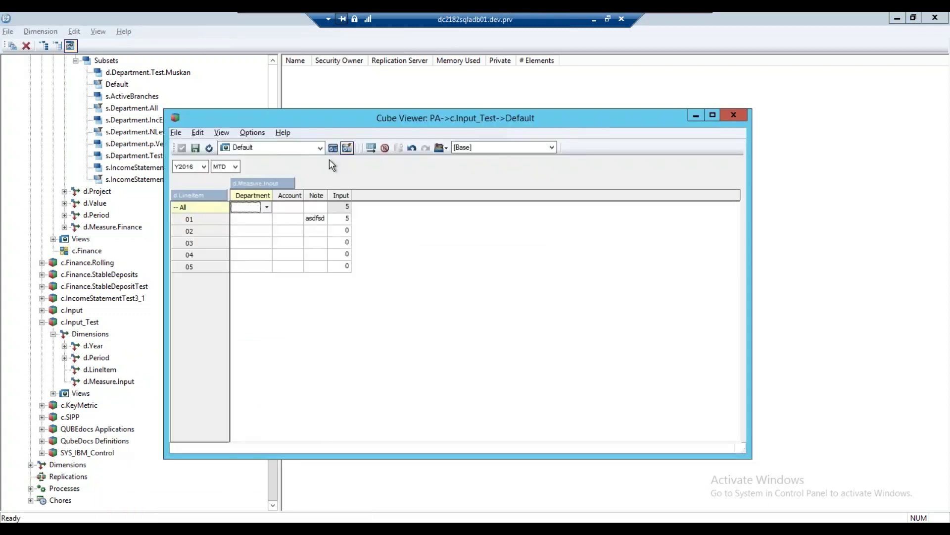
left_click(268, 231)
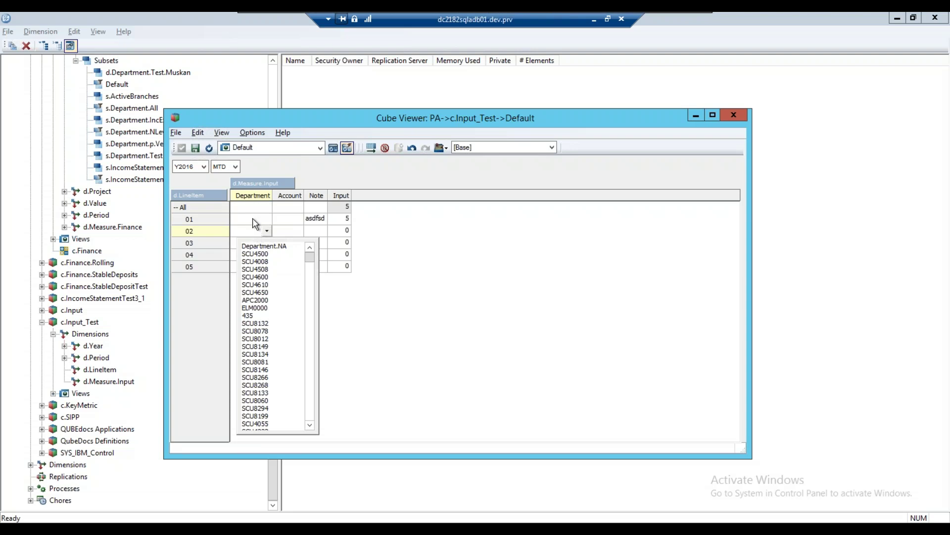
left_click(253, 219)
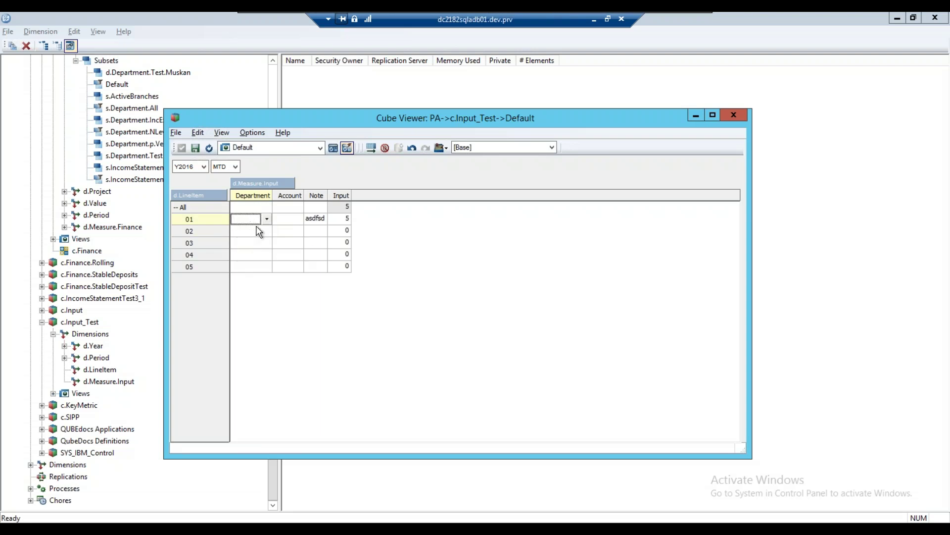
left_click(267, 220)
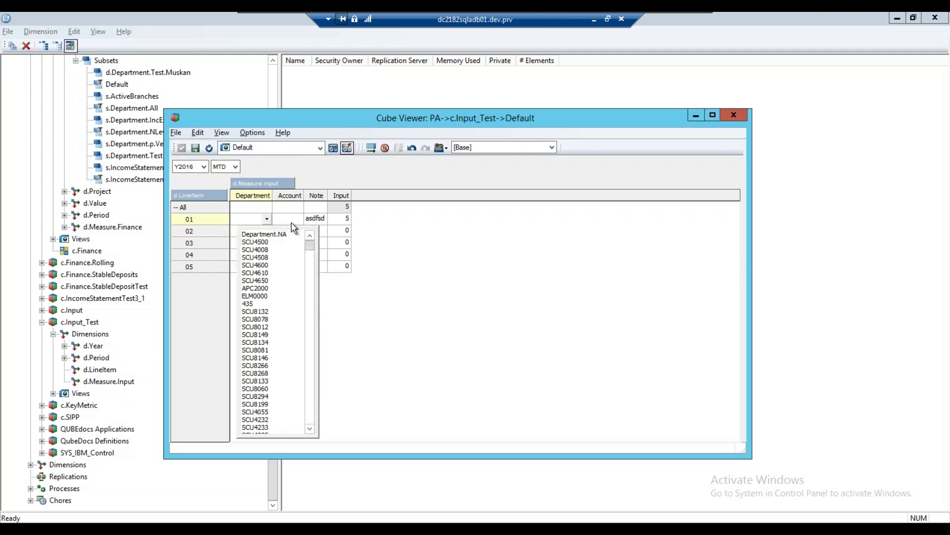
key("4")
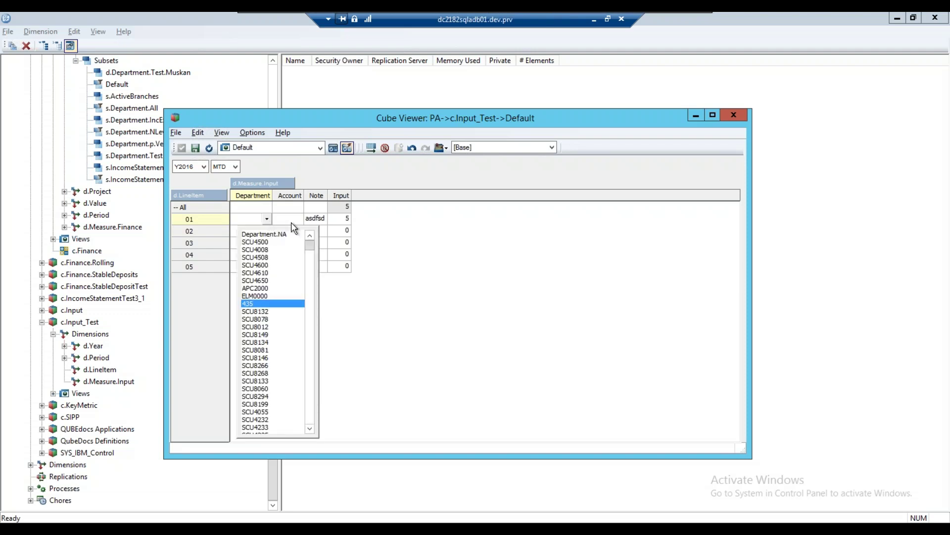
left_click(246, 218)
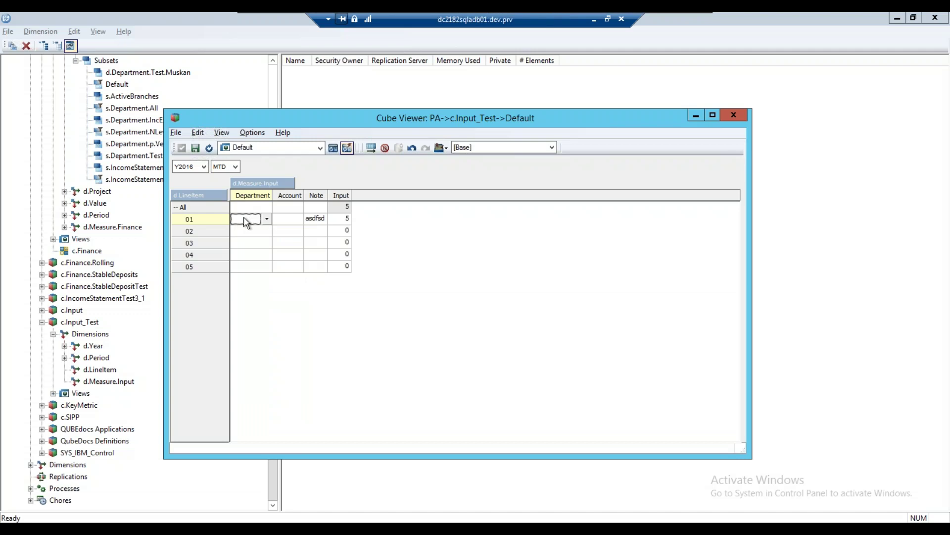
type("scu8")
left_click(266, 219)
left_click(495, 308)
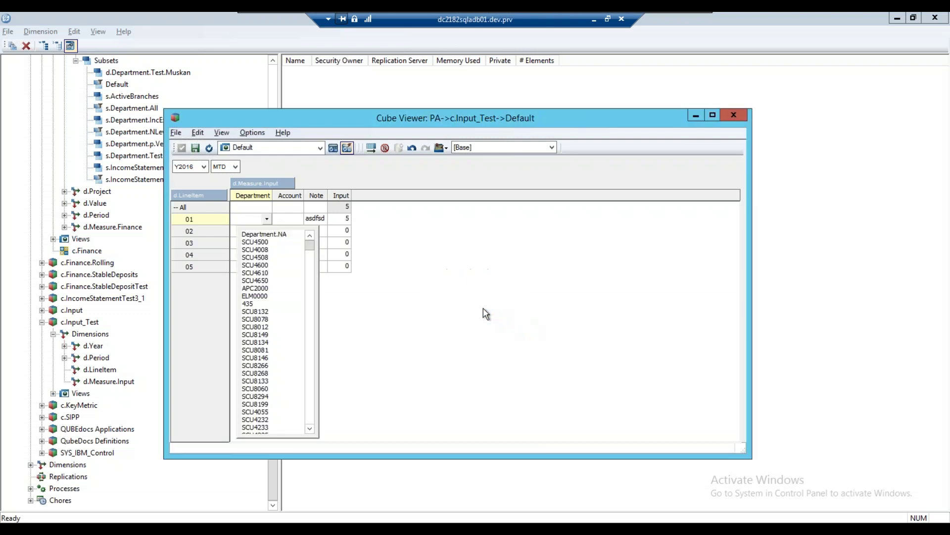
key("Down")
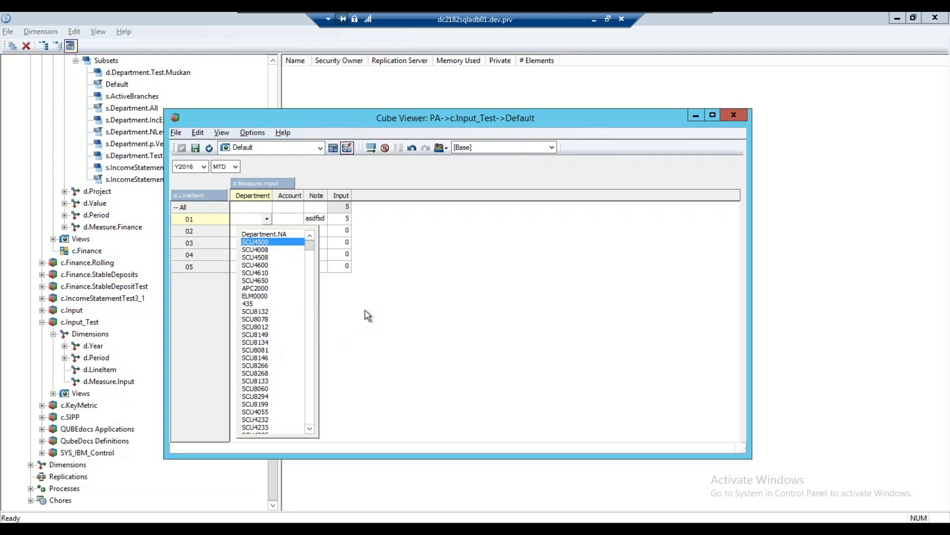
left_click(294, 217)
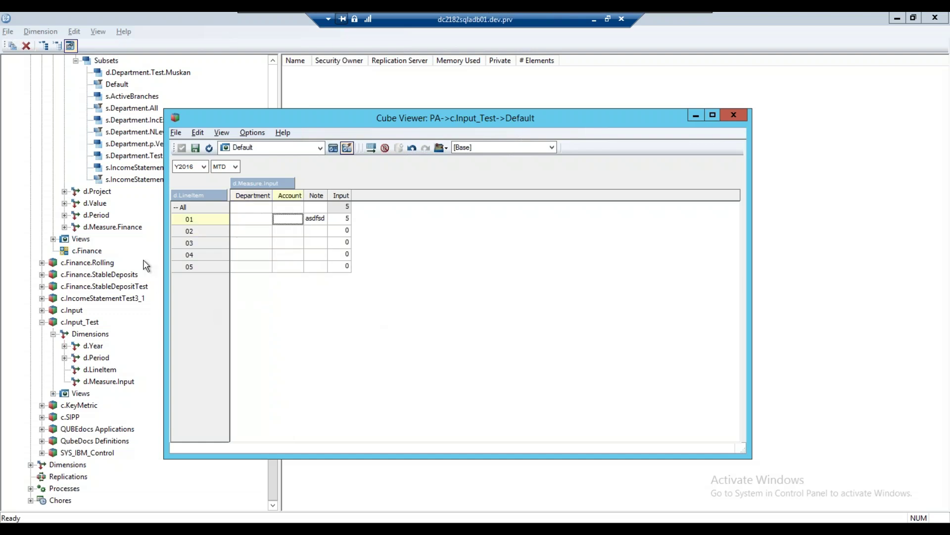
- Set Account's Picklist attribute in d.Measure.Input to subset:d.Account:s.Account.NLevel and save
left_click(106, 378)
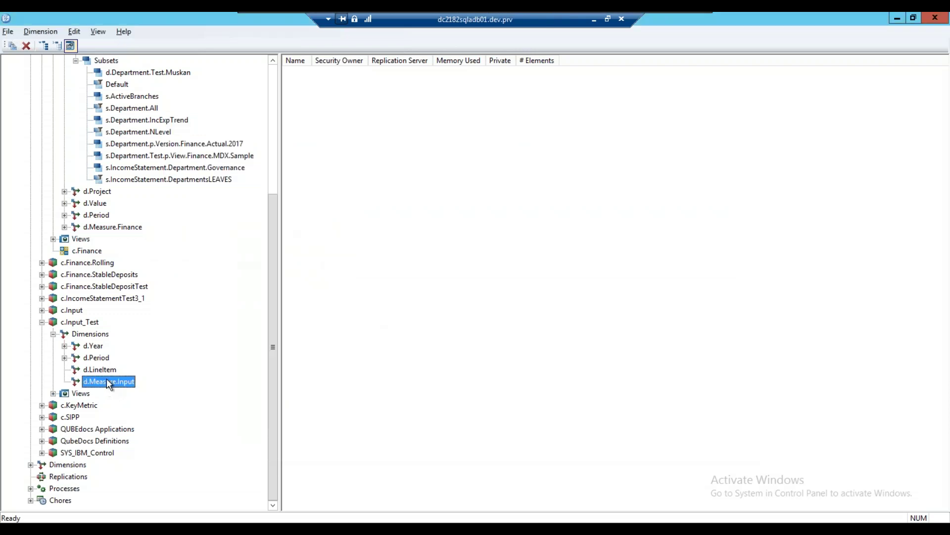
right_click(106, 378)
left_click(164, 341)
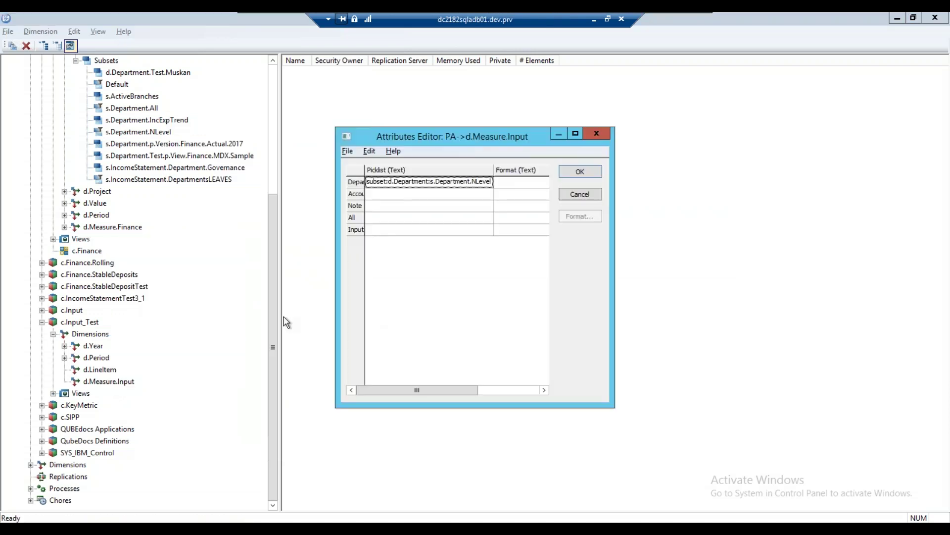
left_click(419, 194)
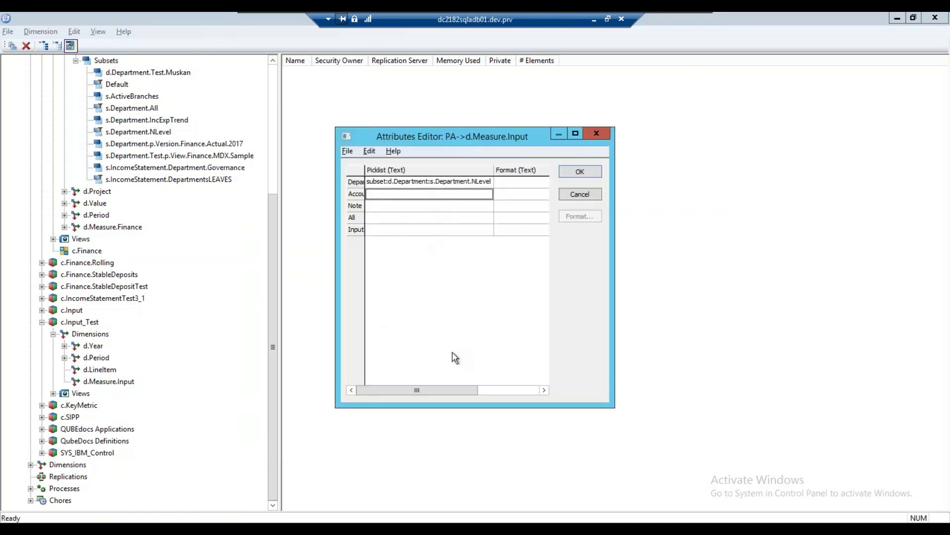
type("sub")
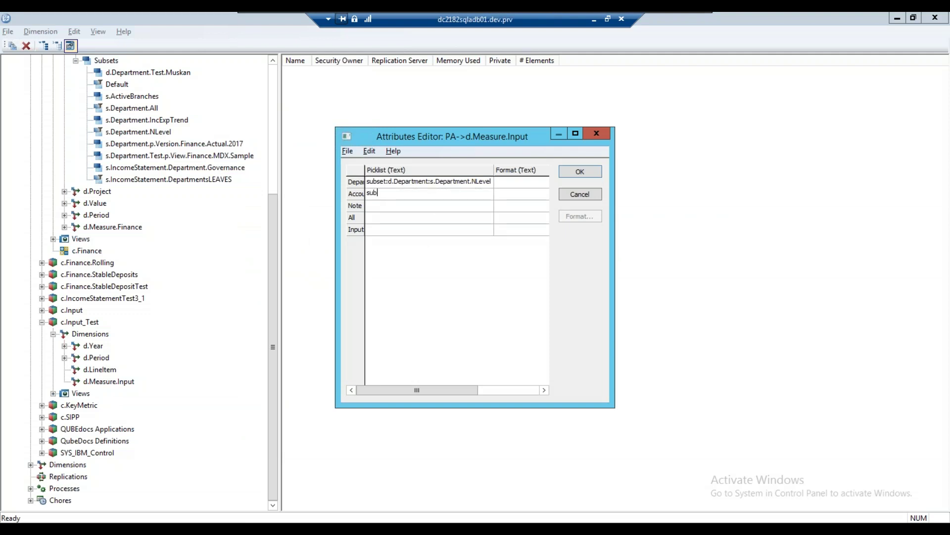
type("set:d.Account:s.Account.NLevel")
key("Tab")
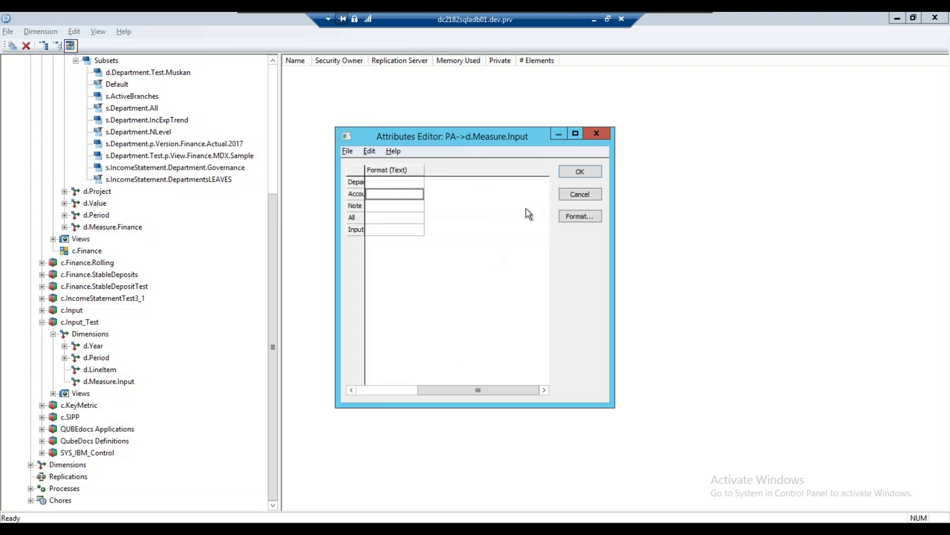
left_click(566, 175)
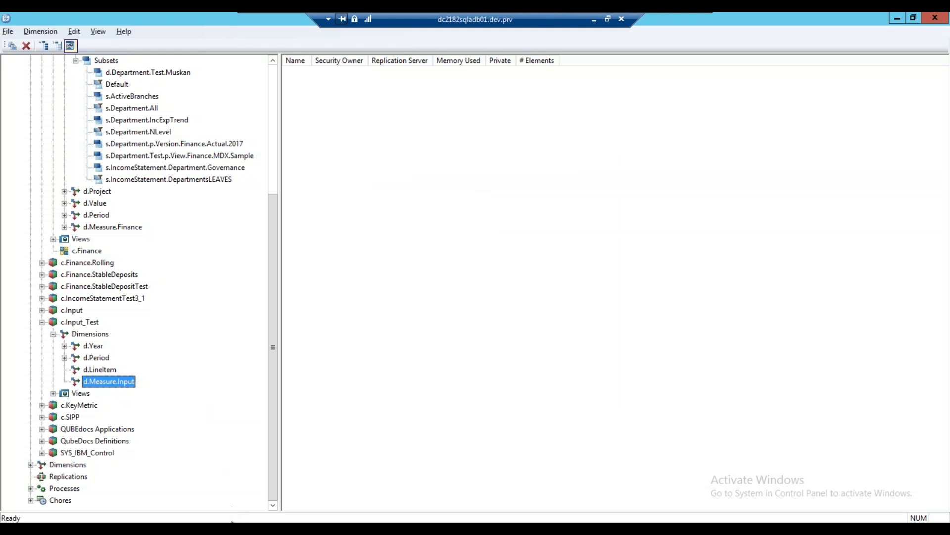
- Bring the c.Input_Test cube view forward, recalculate, and check row 02's new Account picklist
mouse_move(232, 528)
left_click(303, 477)
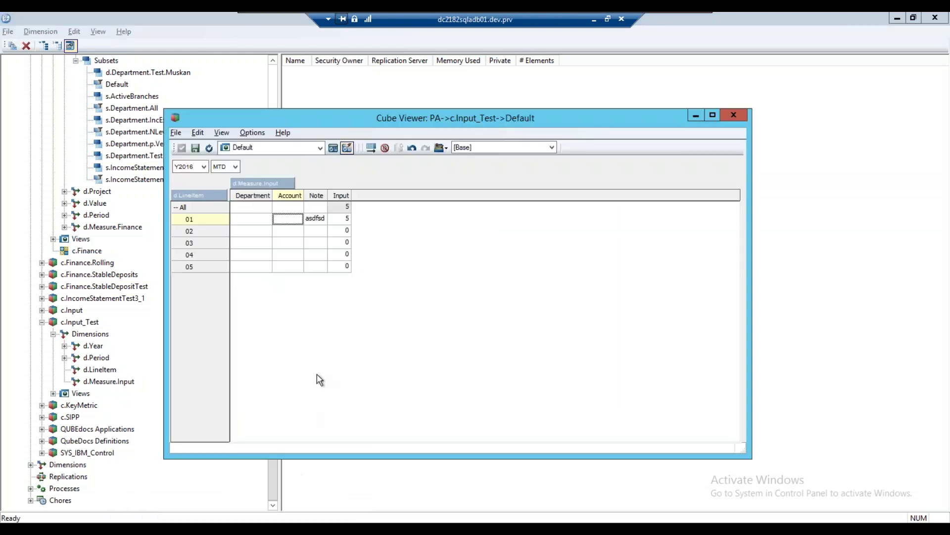
left_click(333, 148)
left_click(292, 230)
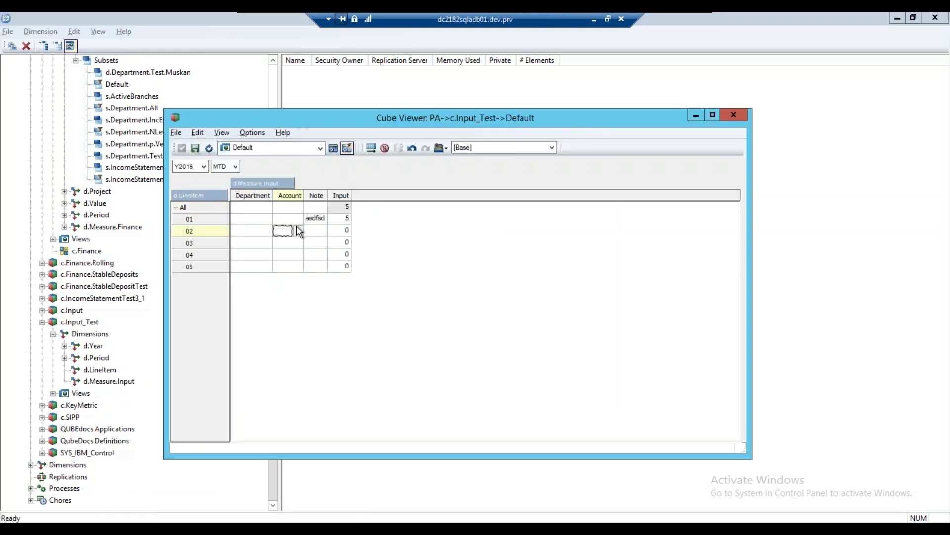
left_click(300, 231)
left_click_drag(449, 257, 460, 237)
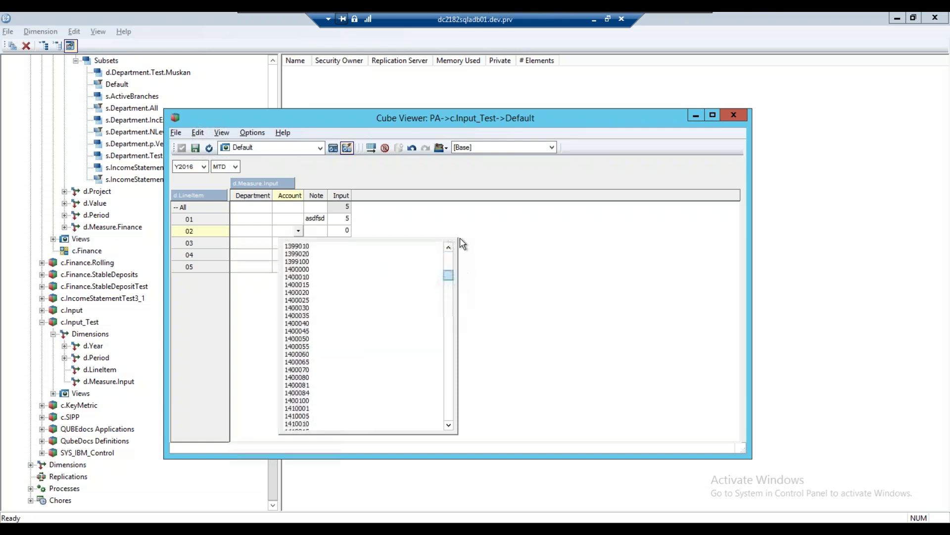
left_click(394, 212)
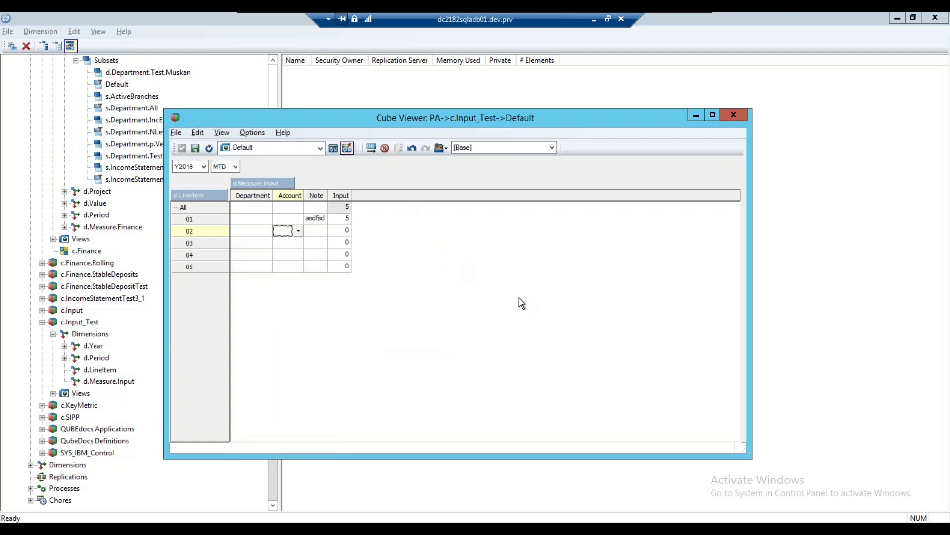
- Enter 99999 in row 02's Account cell to confirm it is rejected, and cancel the error
type("99999")
key("Return")
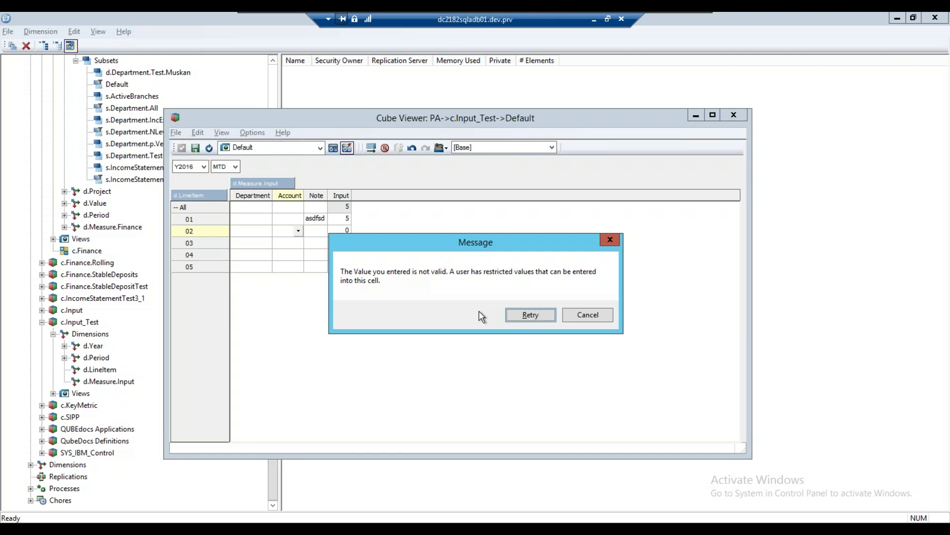
left_click(581, 313)
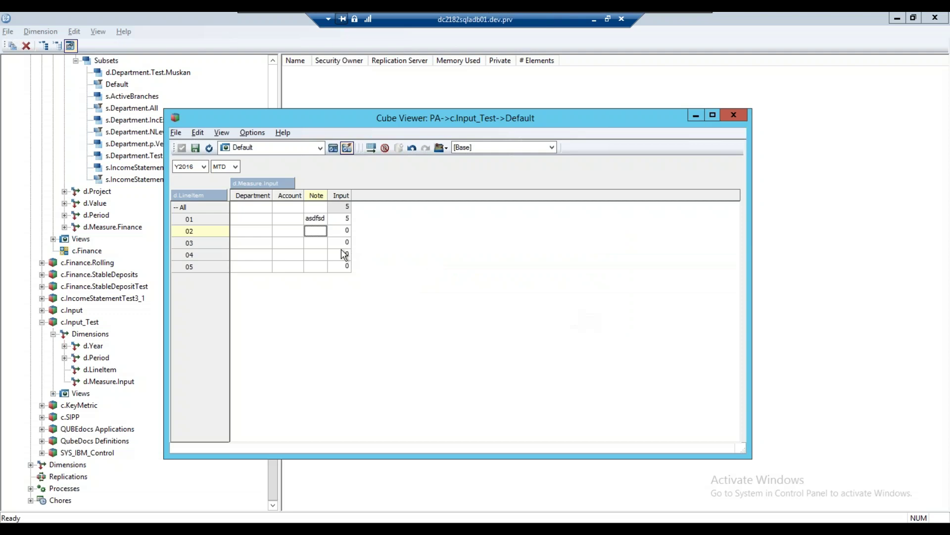
left_click(317, 243)
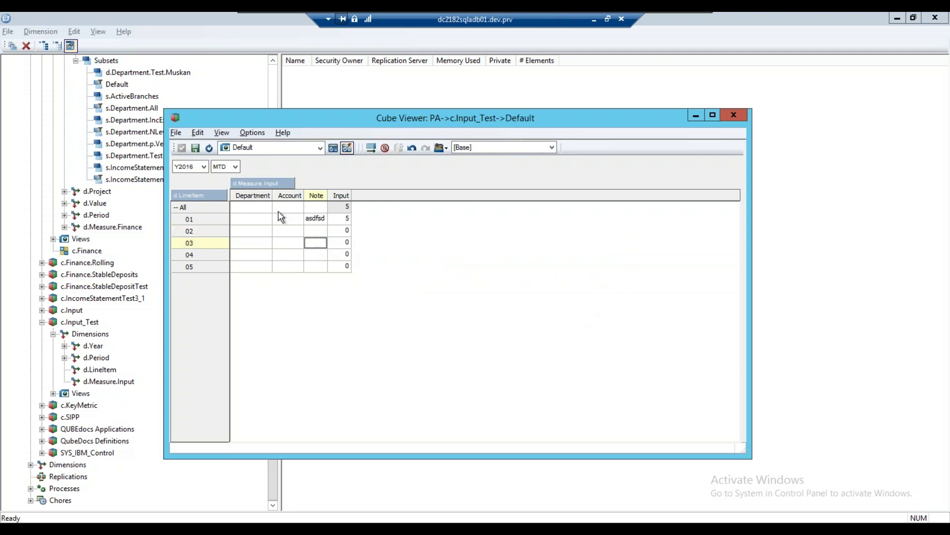
left_click(246, 231)
- In row 02, choose department SCU4500 and account $ Agriculture Mortgage 60 + Days
left_click(267, 231)
left_click(267, 254)
left_click(299, 231)
left_click(299, 231)
left_click(291, 272)
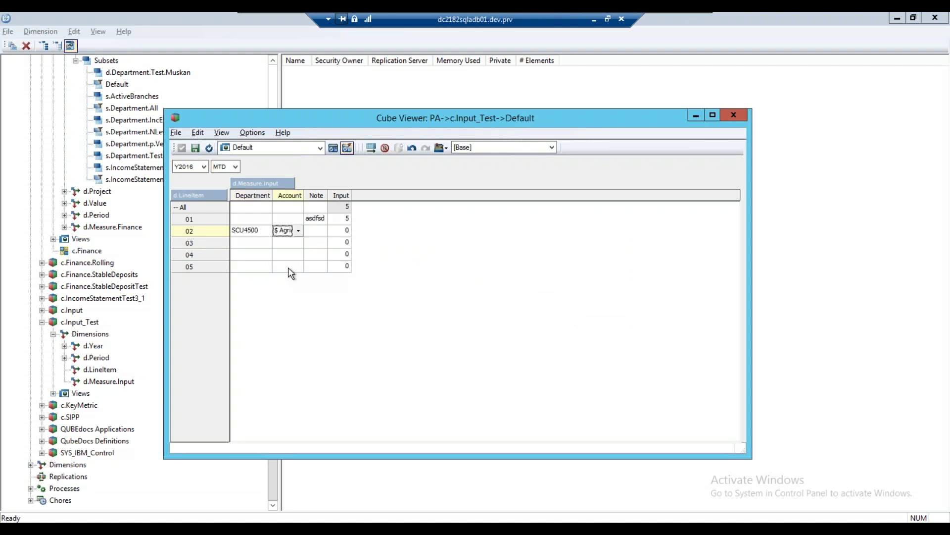
- Add the note 'lkjlkasjd' and Input 45 to row 02, then recalculate the totals
key("Tab")
type("lkjlkasjd")
key("Tab")
type("45")
key("Tab")
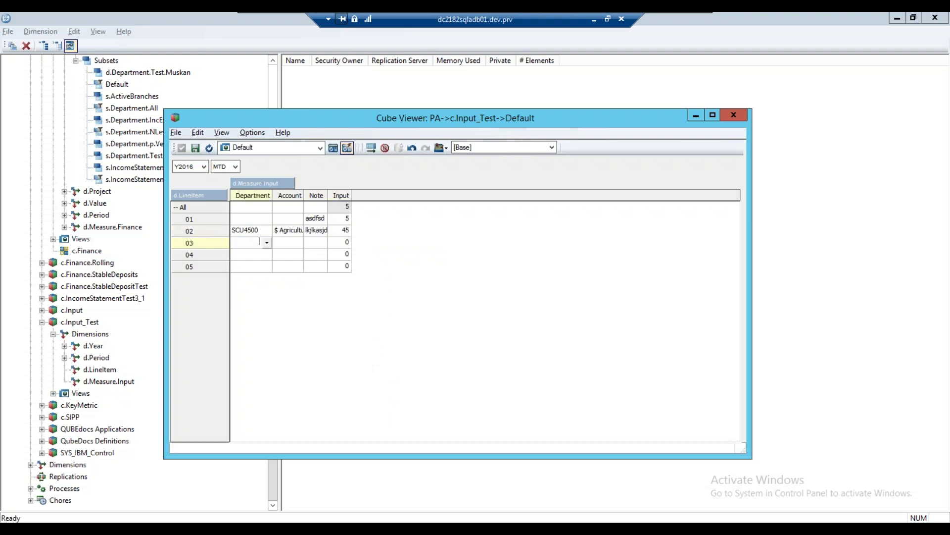
left_click(334, 148)
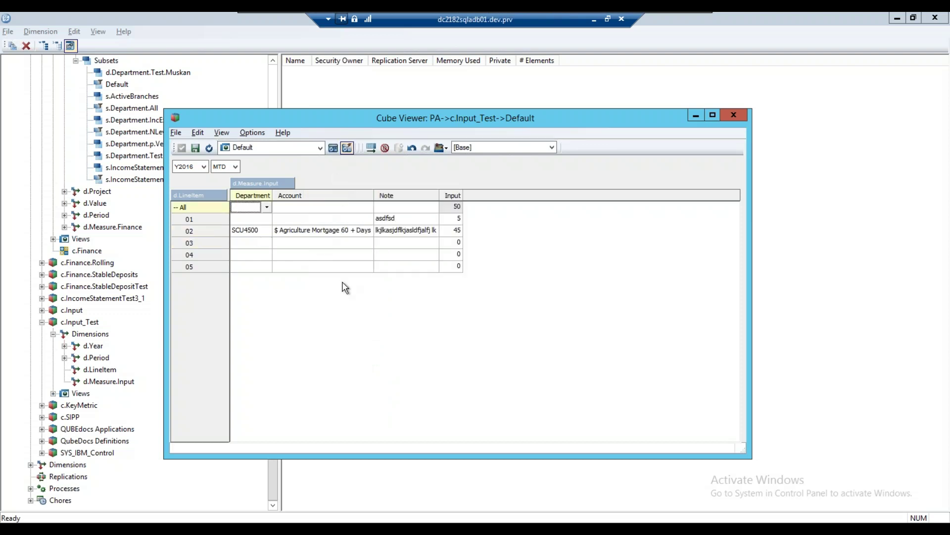